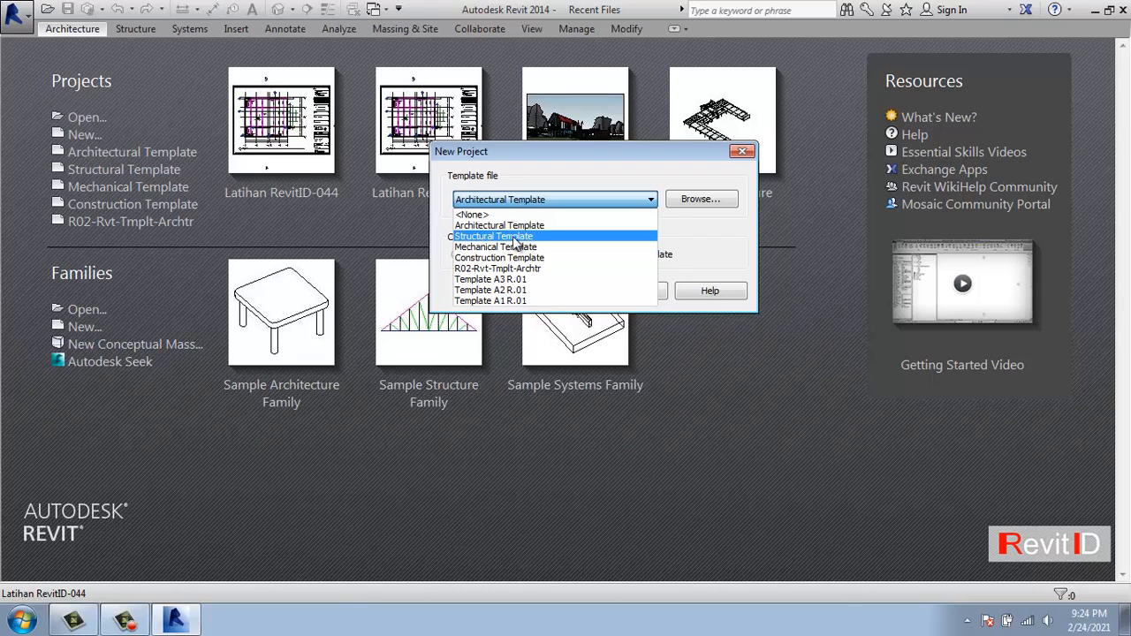
Step: Create a new project from the Structural Template and open the Level 1 structural plan
left_click(517, 237)
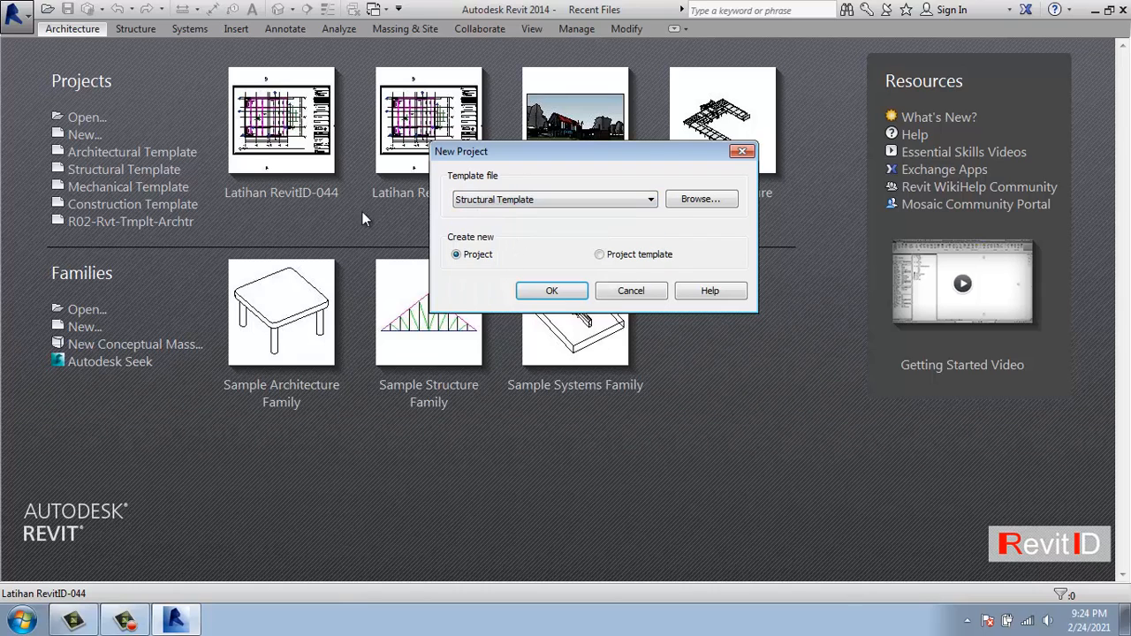
left_click(558, 292)
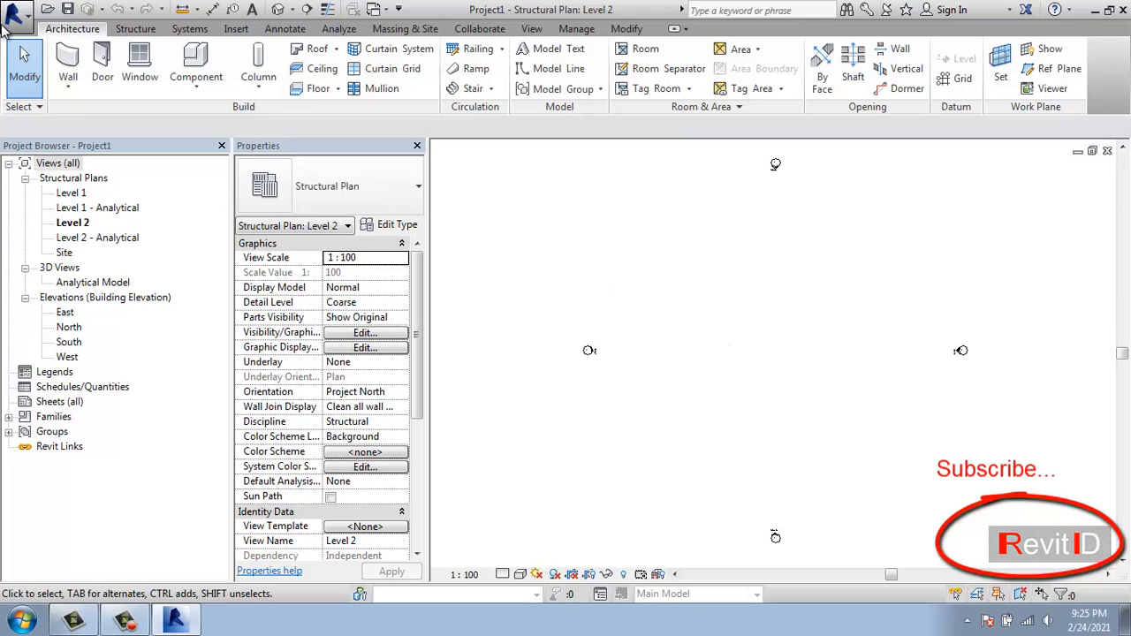
double_click(72, 193)
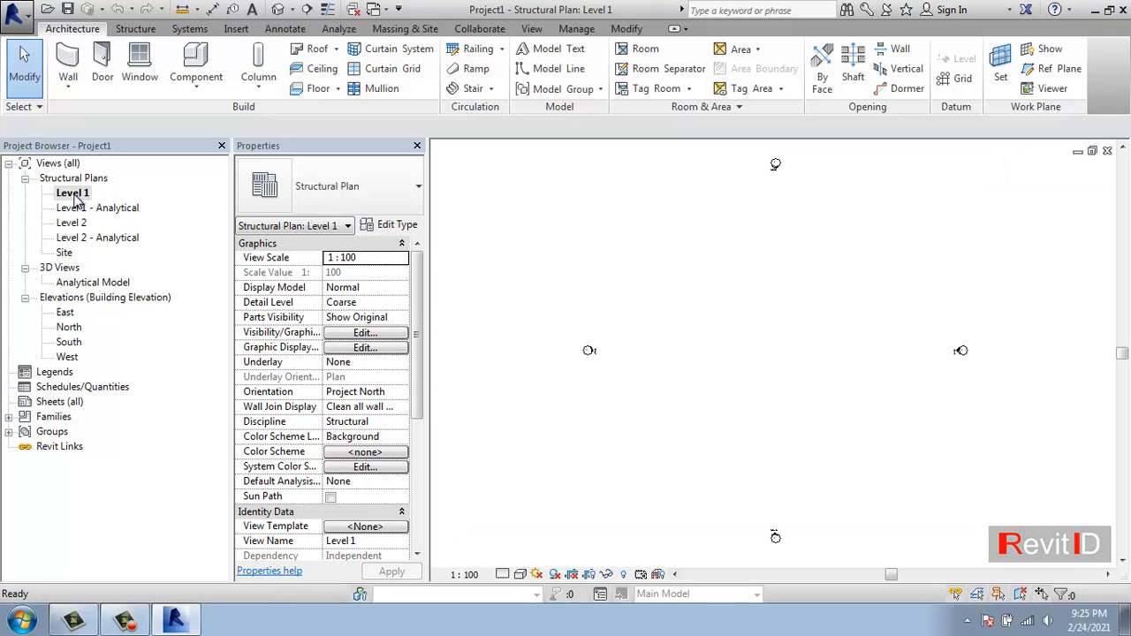
Step: Start placing a structural column using the M_Concrete-Rectangular-Column 300 x 450mm type
left_click(132, 29)
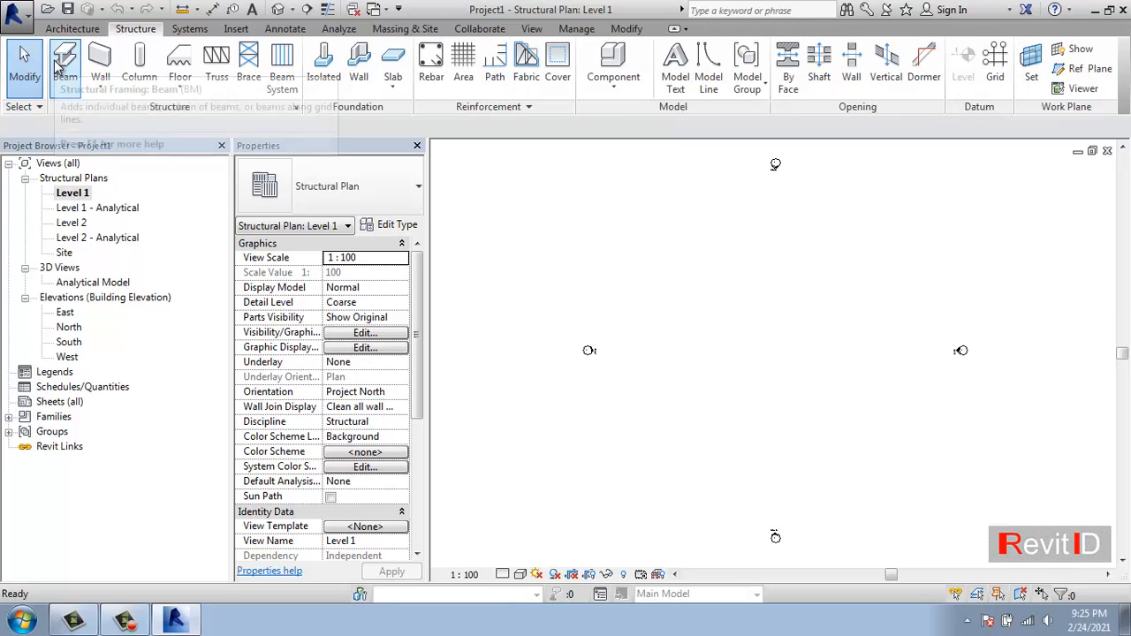
left_click(135, 62)
left_click(328, 177)
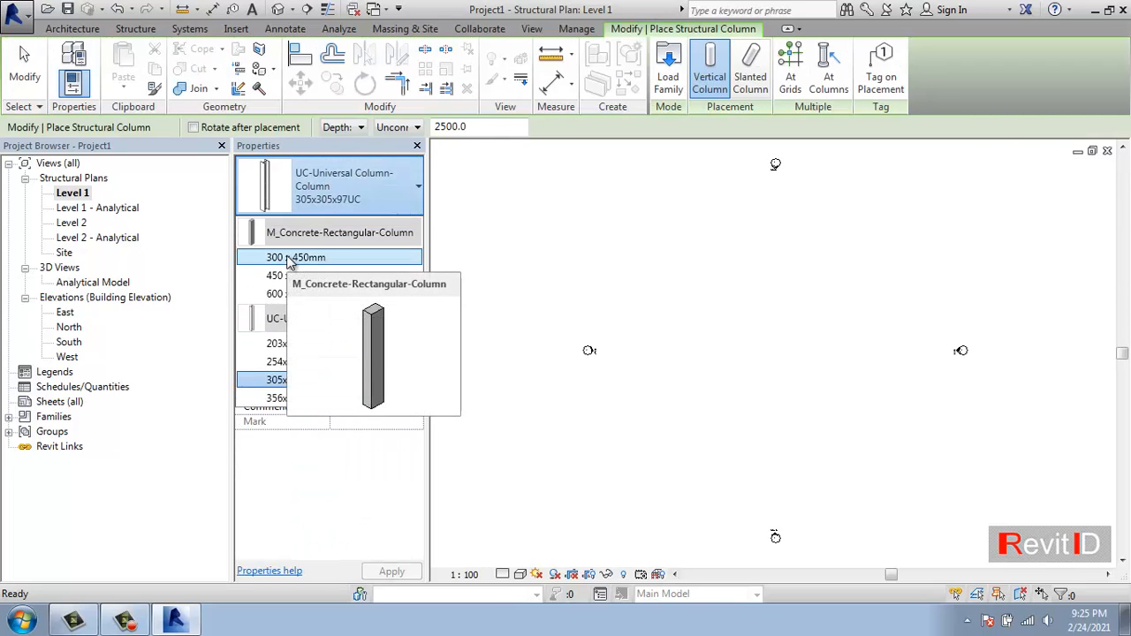
left_click(294, 257)
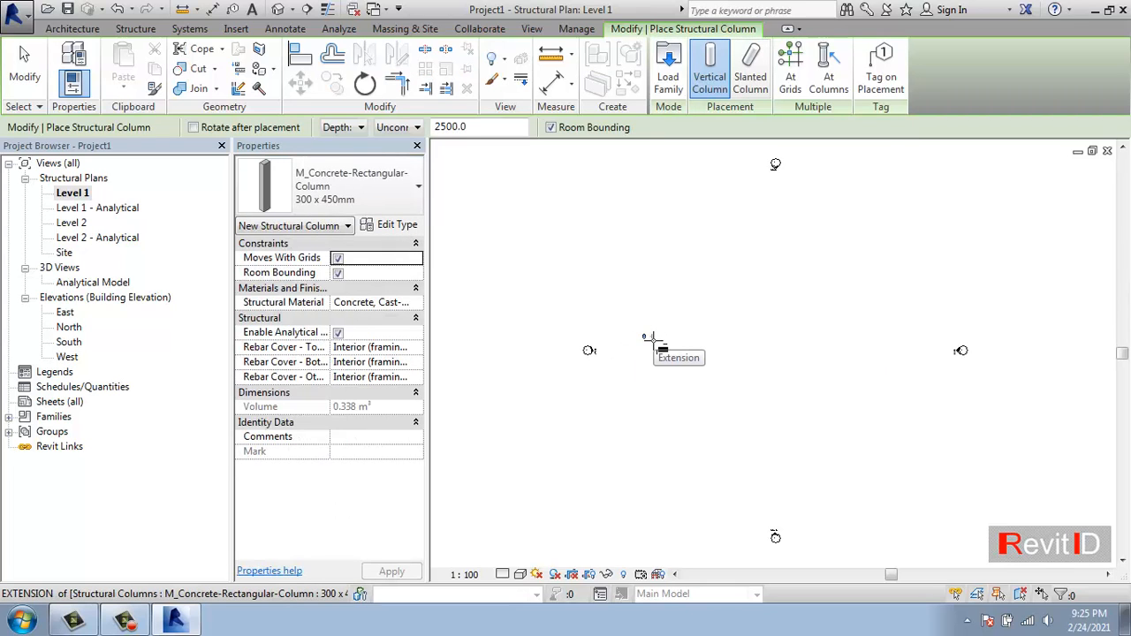
Step: Try placing a trial concrete column extending 2500 in depth below Level 1, near the plan's west elevation marker
left_click(649, 338)
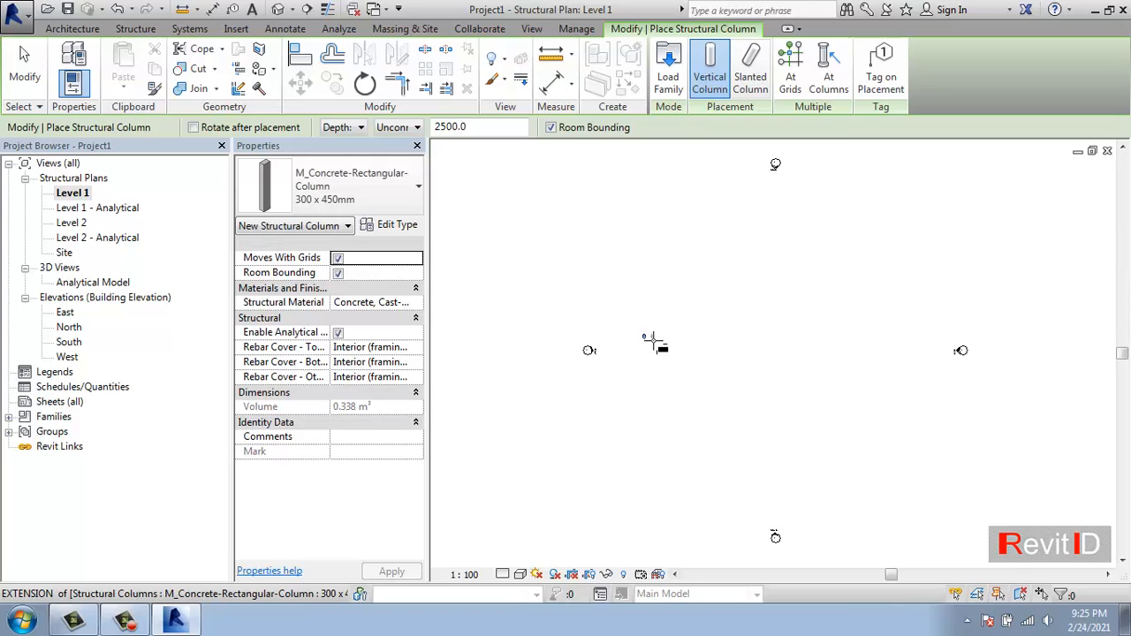
key("Escape")
key("Escape")
scroll(644, 343, "up", 2)
left_click(644, 330)
key("Escape")
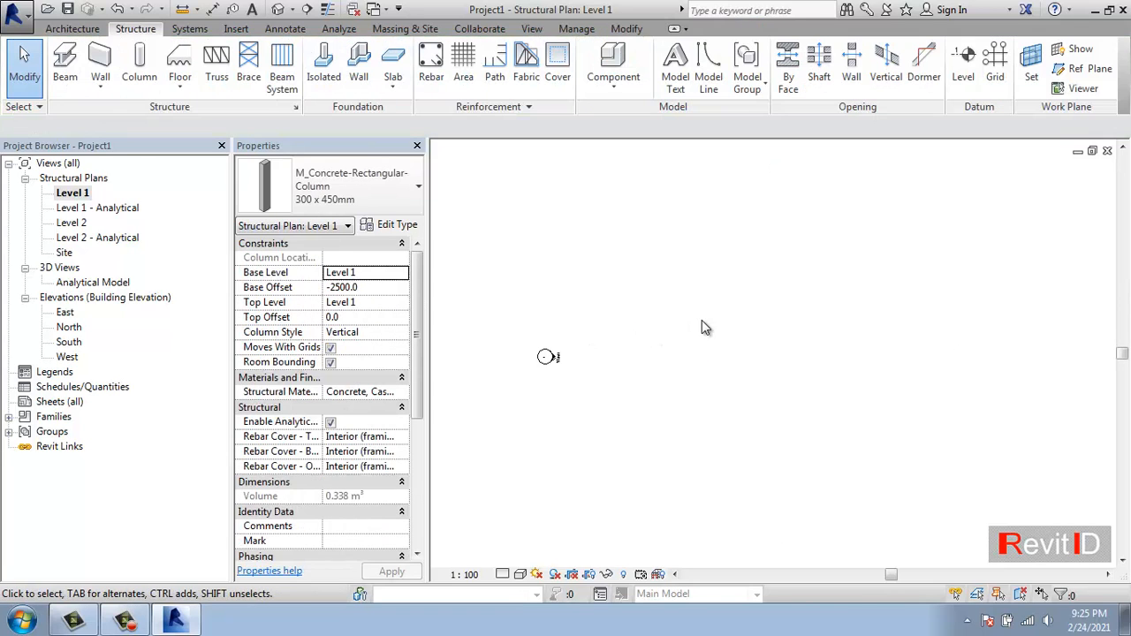
Step: Place one 300 x 450mm concrete column in the Level 1 plan, set by height up to Level 2
left_click(141, 67)
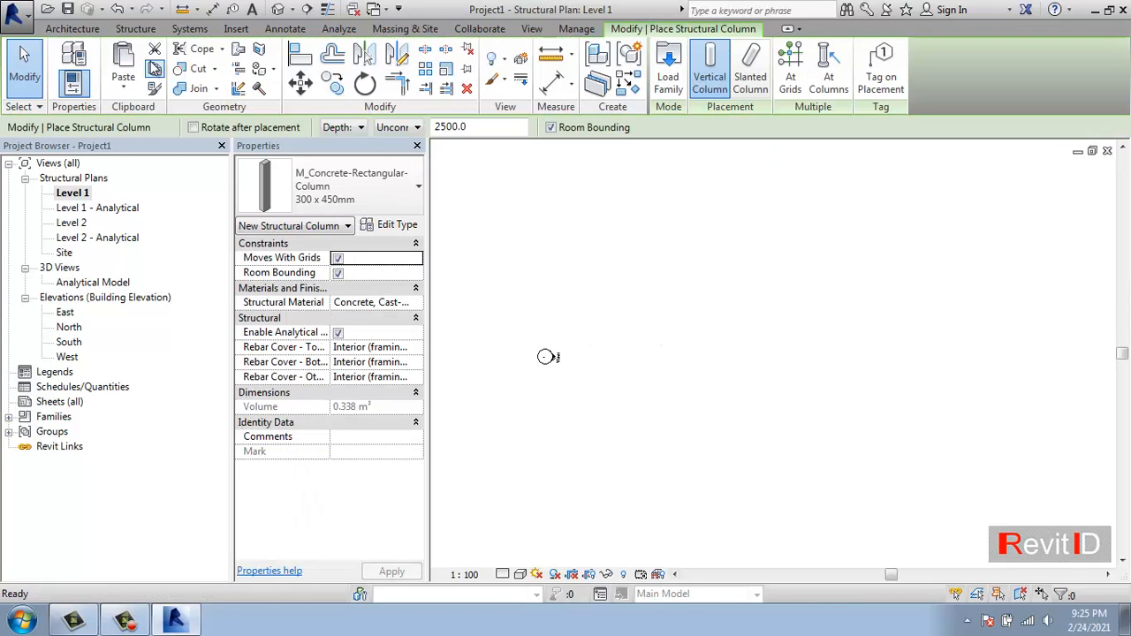
left_click(353, 128)
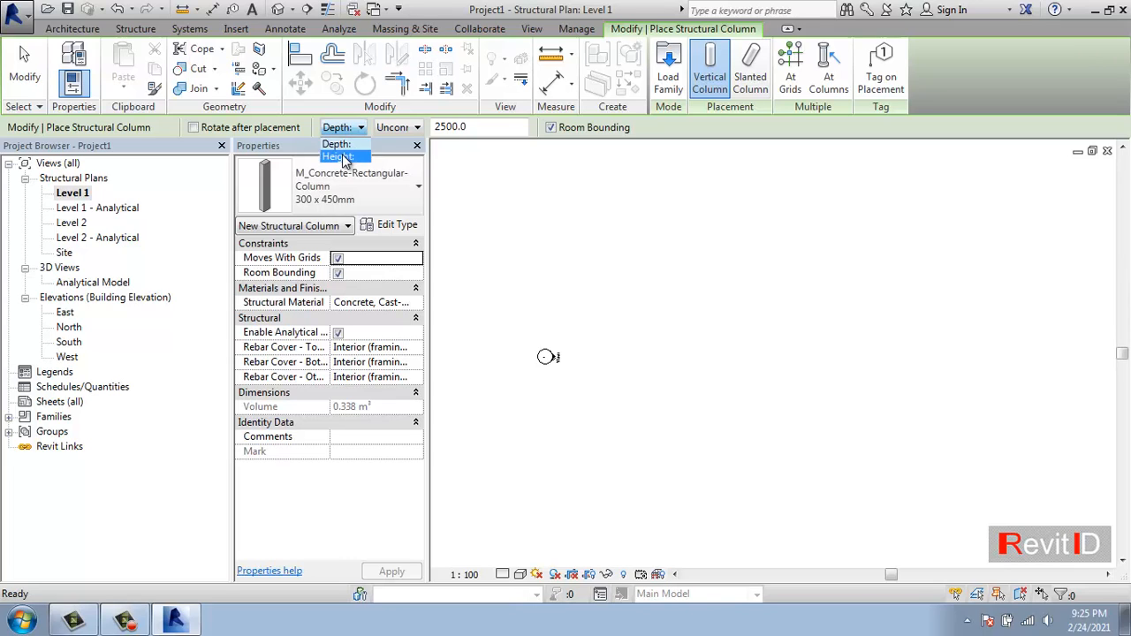
left_click(338, 157)
left_click(402, 128)
left_click(402, 157)
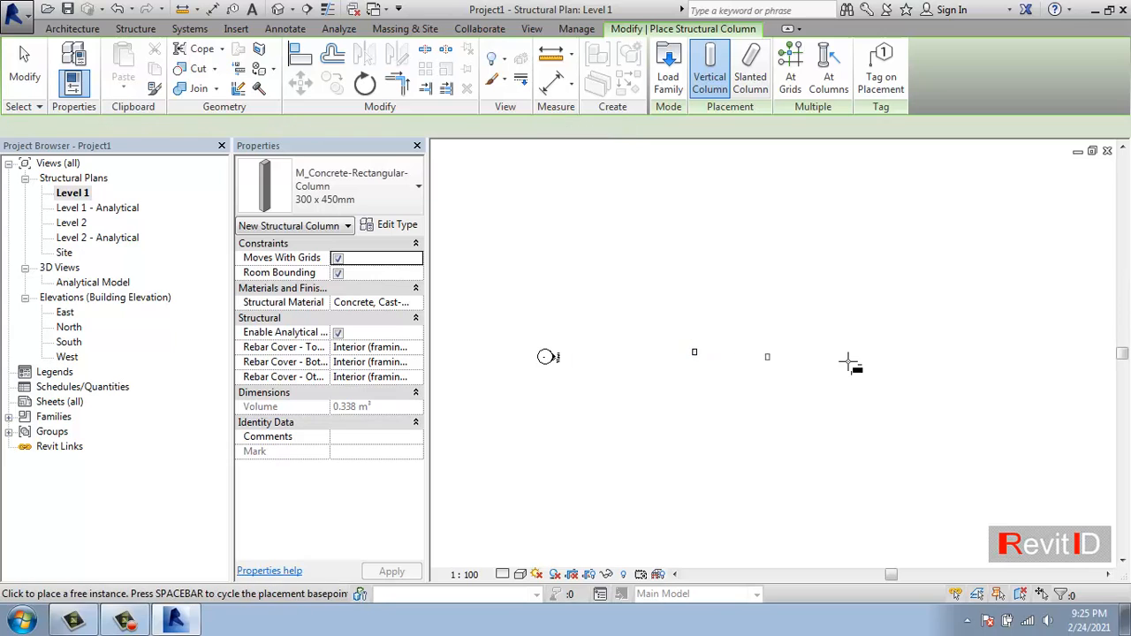
key("Escape")
key("Escape")
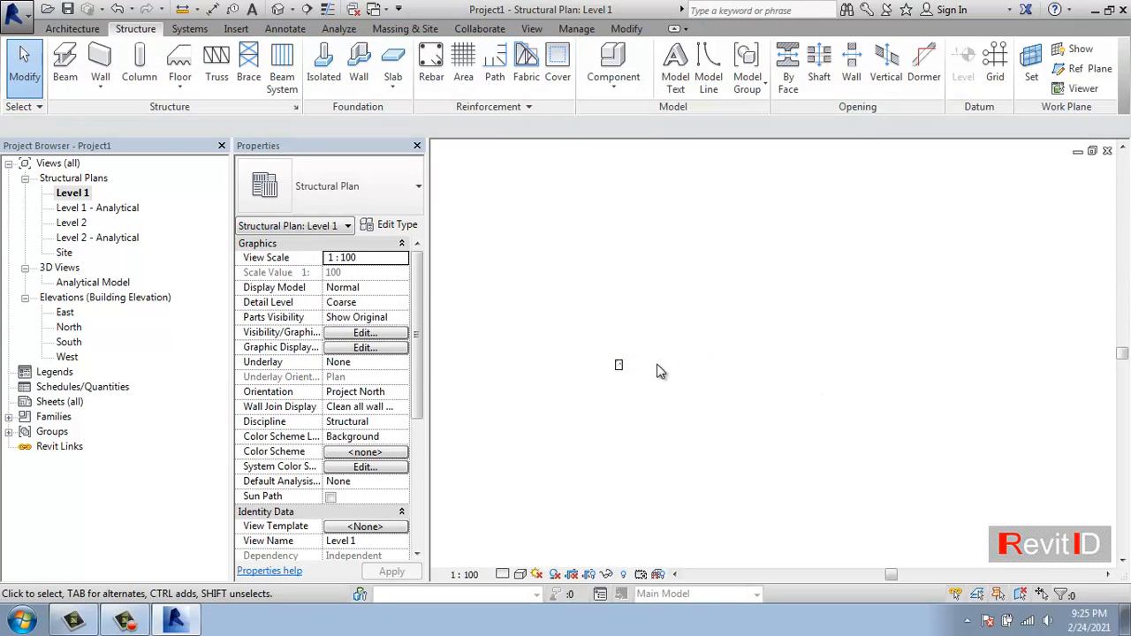
Step: Copy the column horizontally to the right by 6000 mm
left_click(615, 375)
key("c")
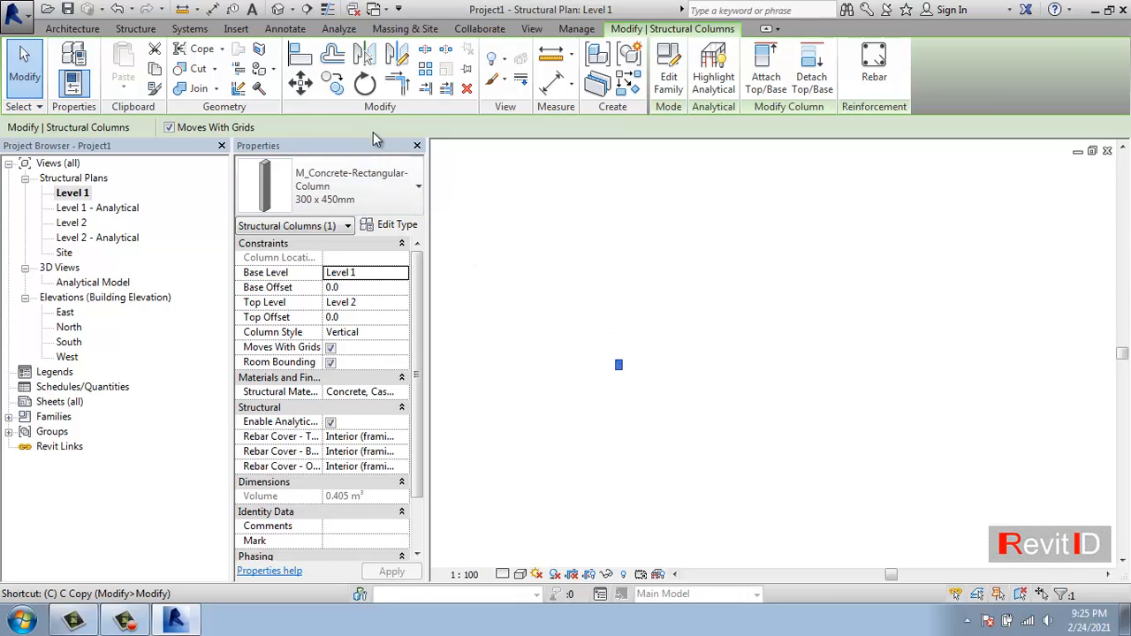
left_click(332, 83)
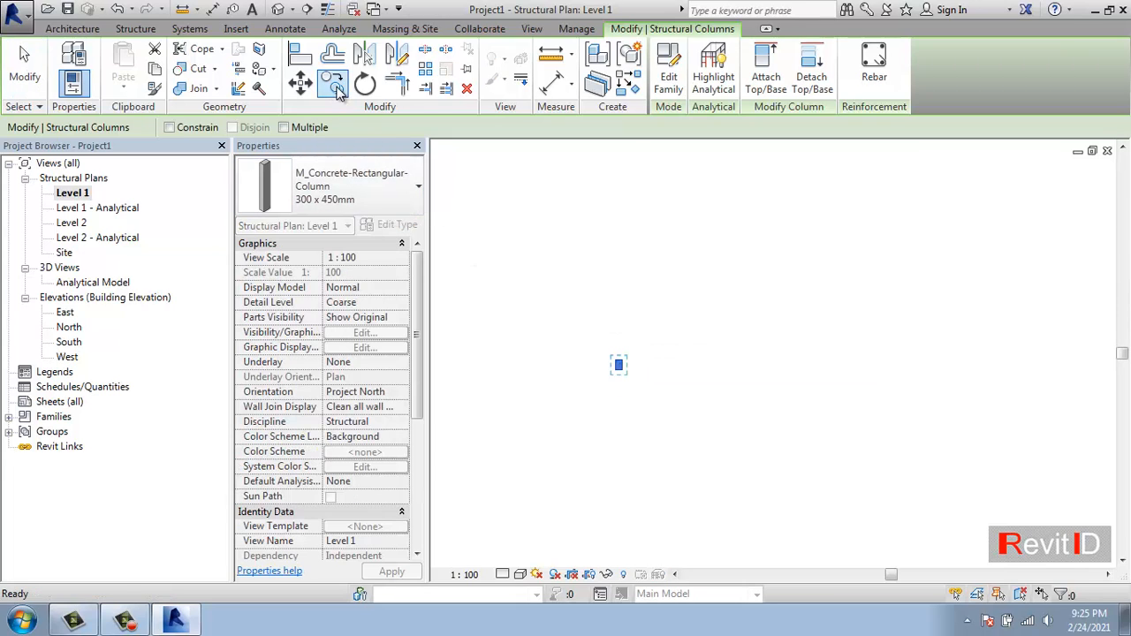
left_click(619, 334)
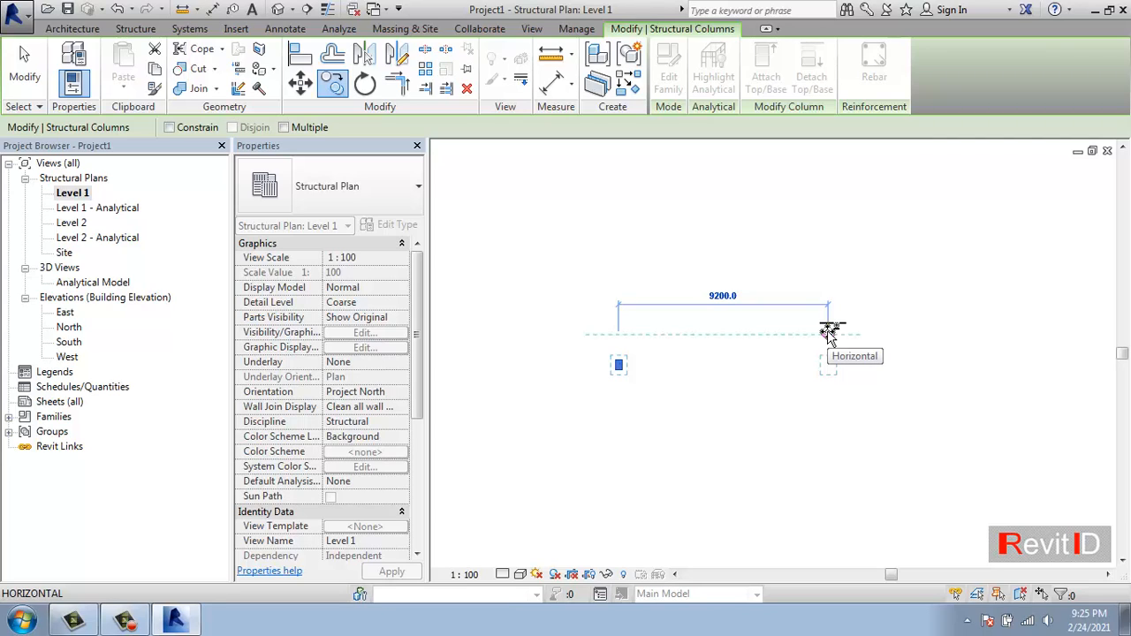
type("6000")
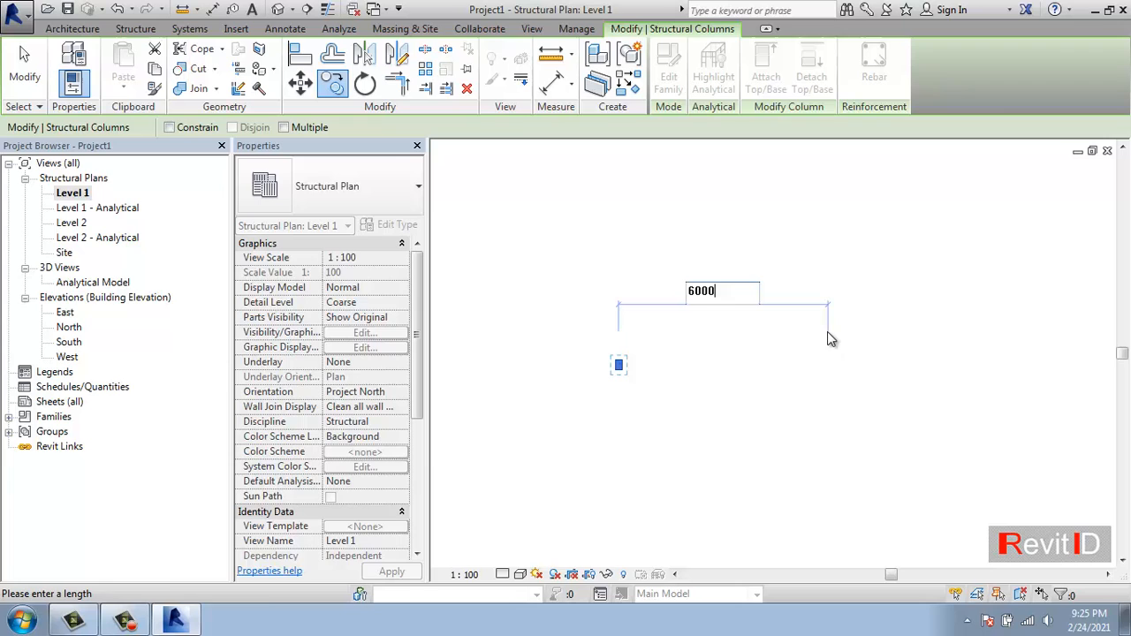
key("Return")
key("Escape")
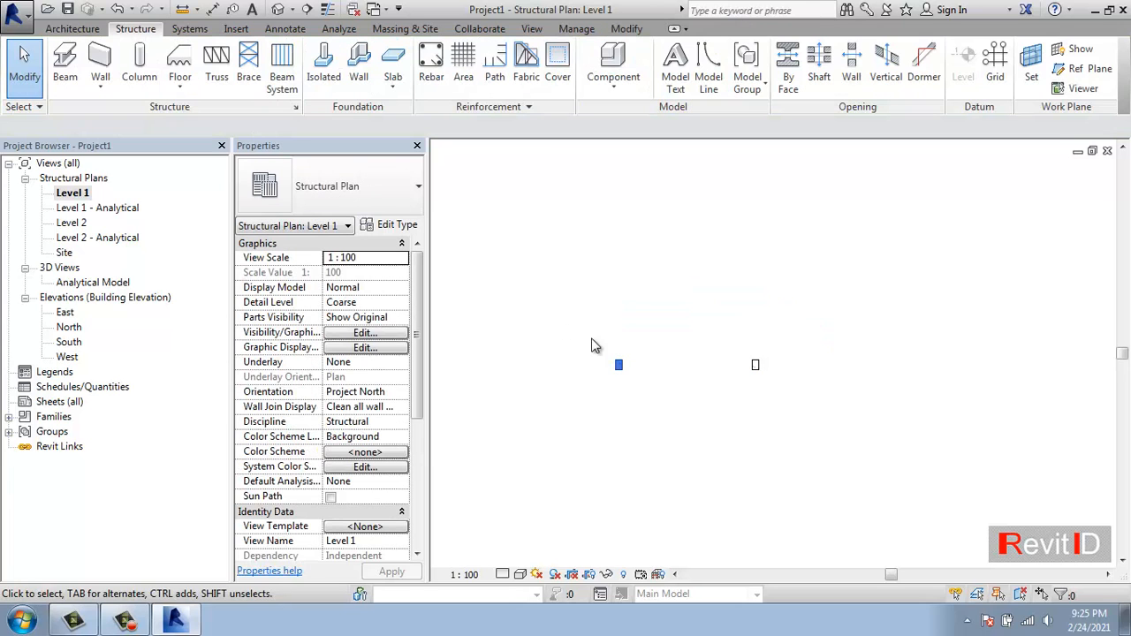
Step: Copy both columns vertically upward in the plan by 6000 mm
left_click_drag(842, 433, 475, 255)
left_click(333, 82)
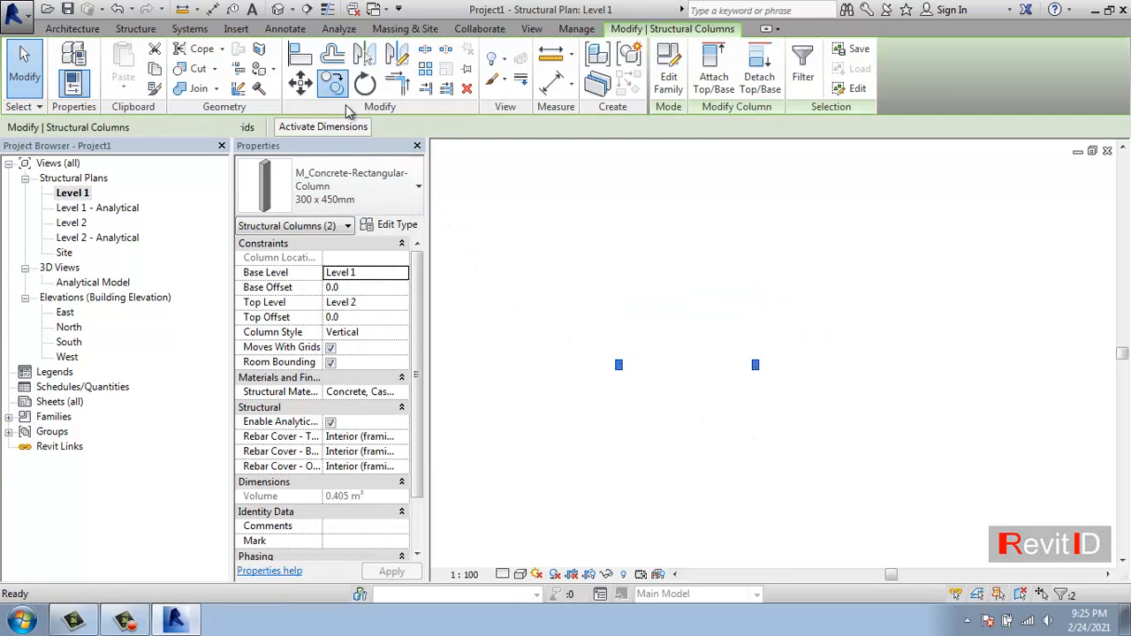
left_click(680, 360)
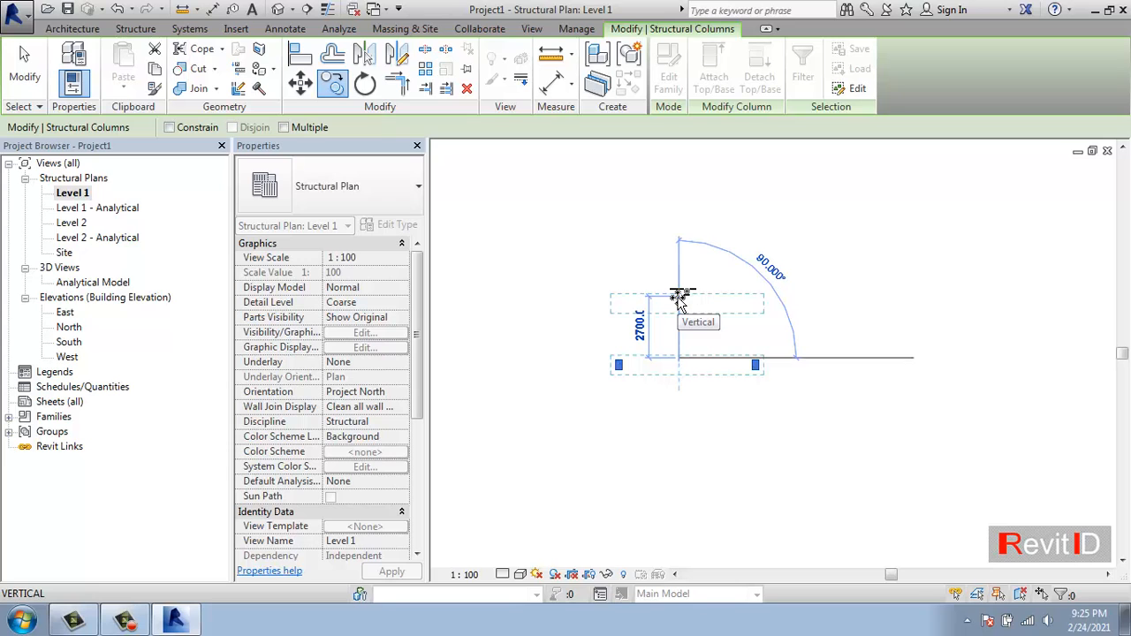
type("6000")
key("Return")
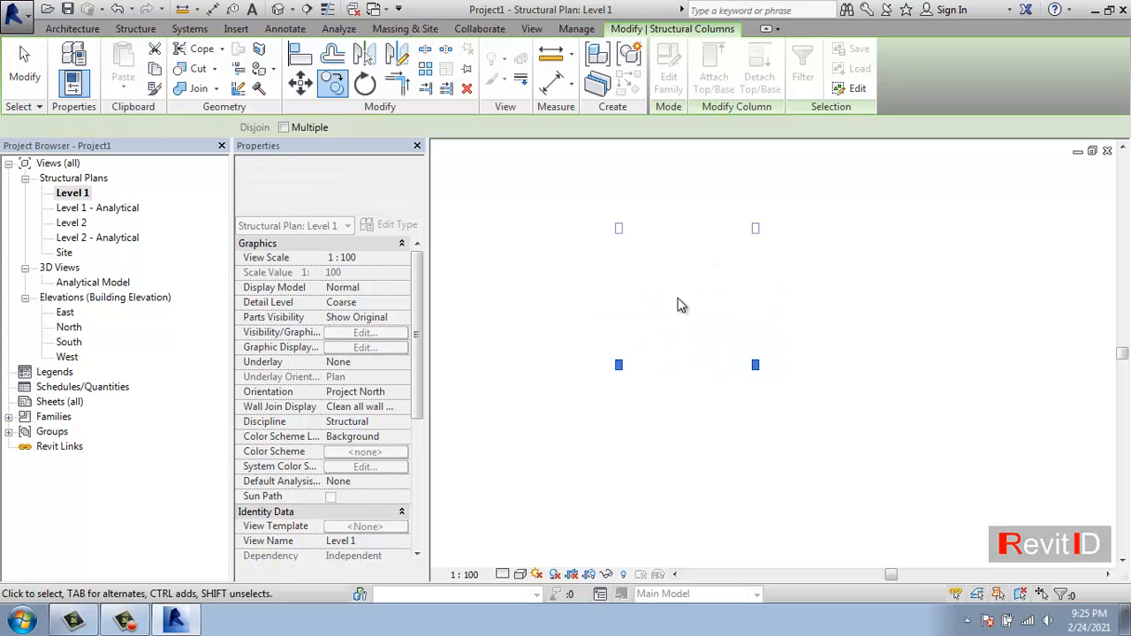
key("Escape")
Step: Copy the right-hand pair of columns 6000 mm to the right, using the existing column spacing as reference
left_click_drag(816, 385, 816, 385)
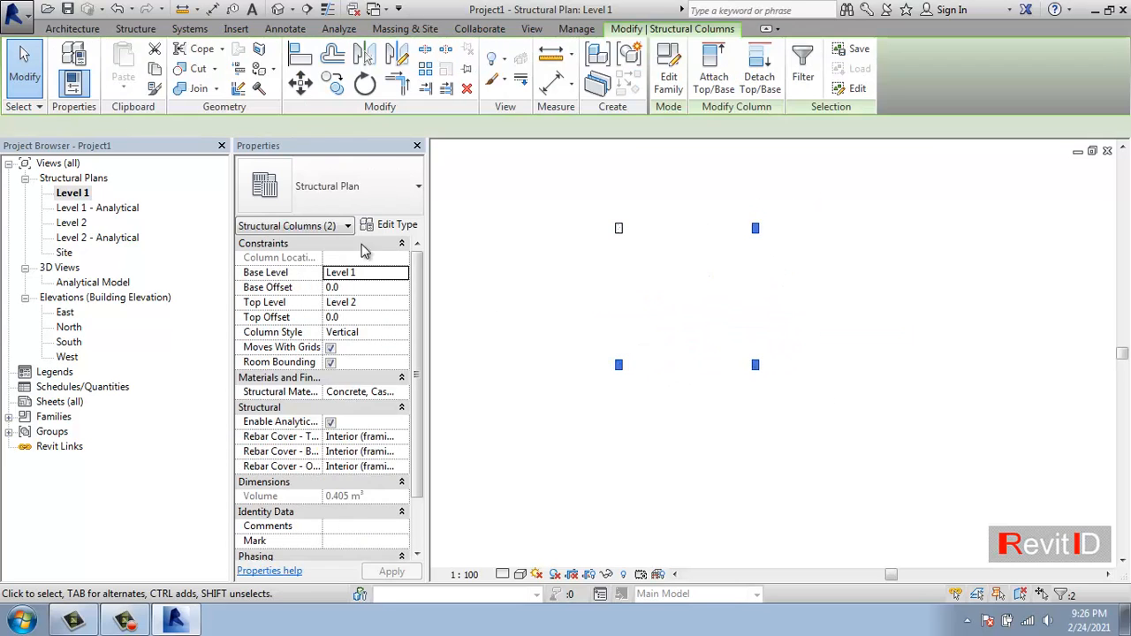
left_click(332, 82)
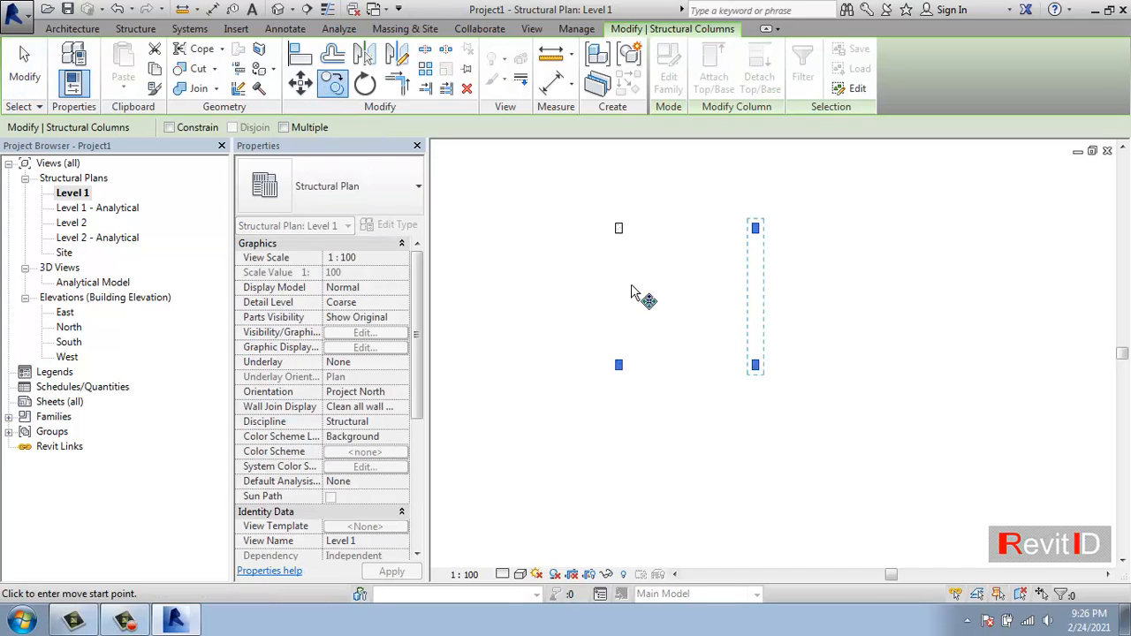
scroll(620, 366, "up", 3)
left_click(619, 364)
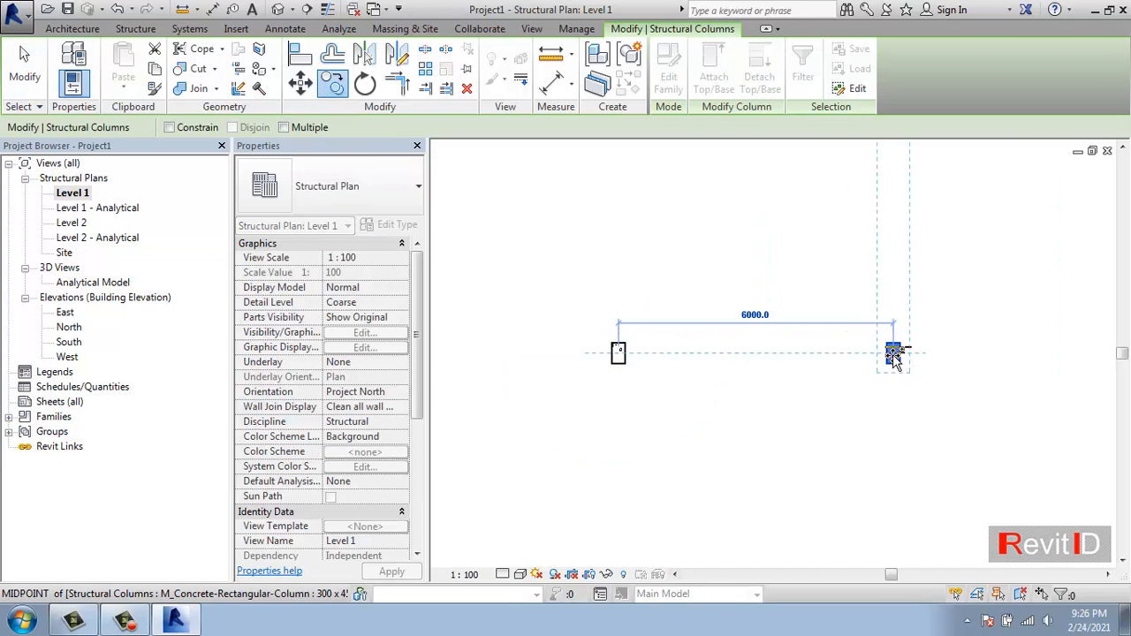
left_click(894, 353)
scroll(890, 354, "down", 4)
middle_click_drag(894, 335, 767, 379)
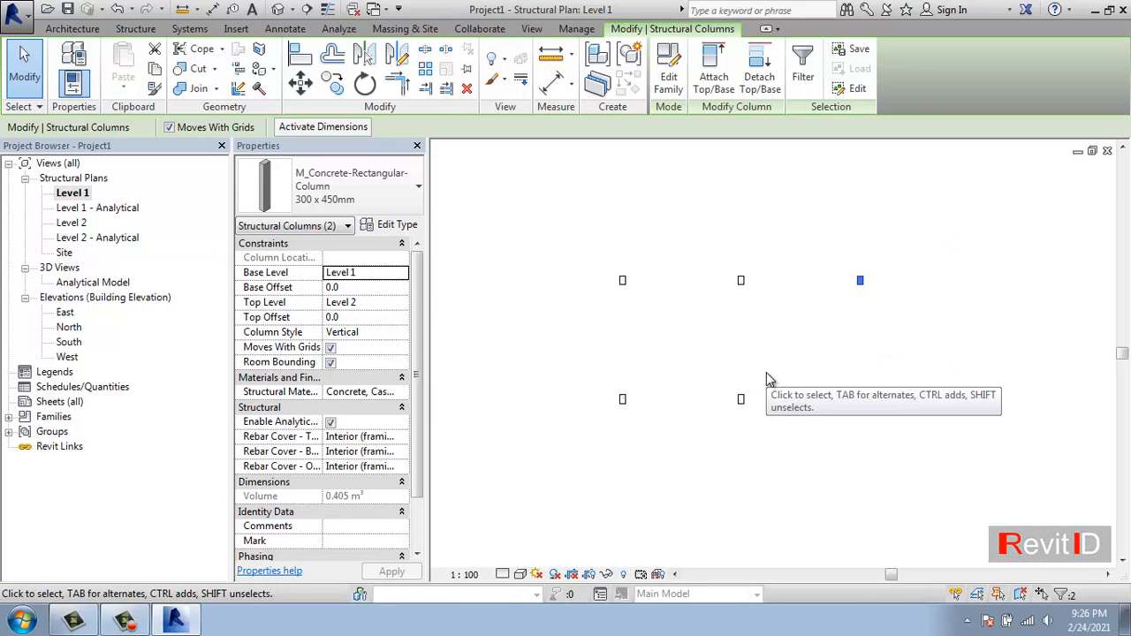
key("Escape")
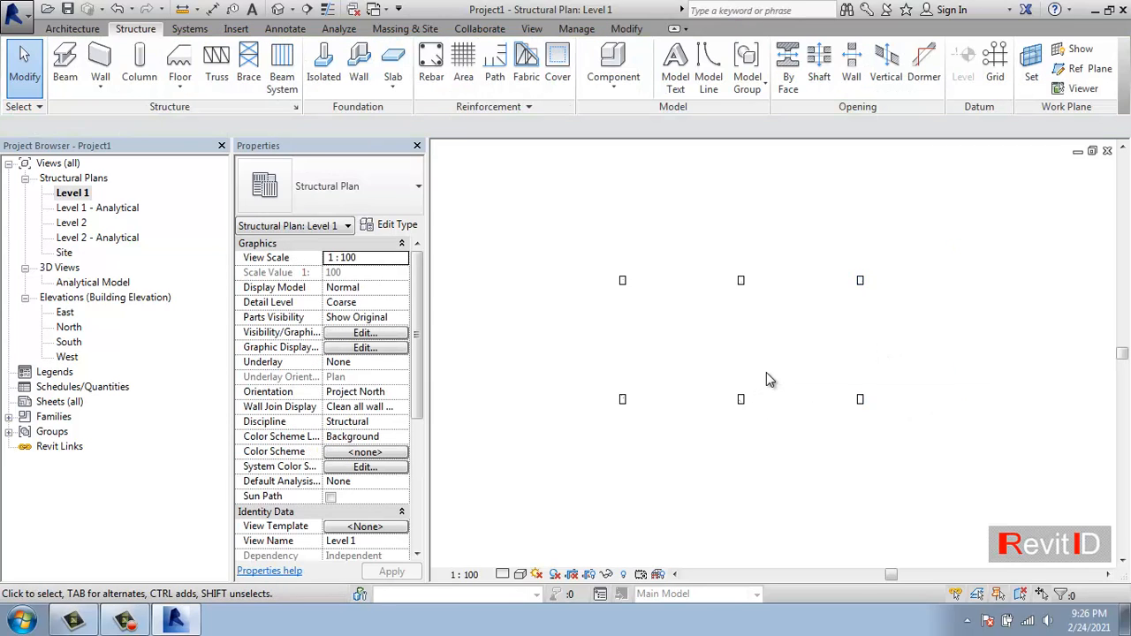
Step: Draw M_Concrete-Rectangular Beam 300 x 600mm beams along the lower row, connecting its three columns from left to right
left_click(66, 58)
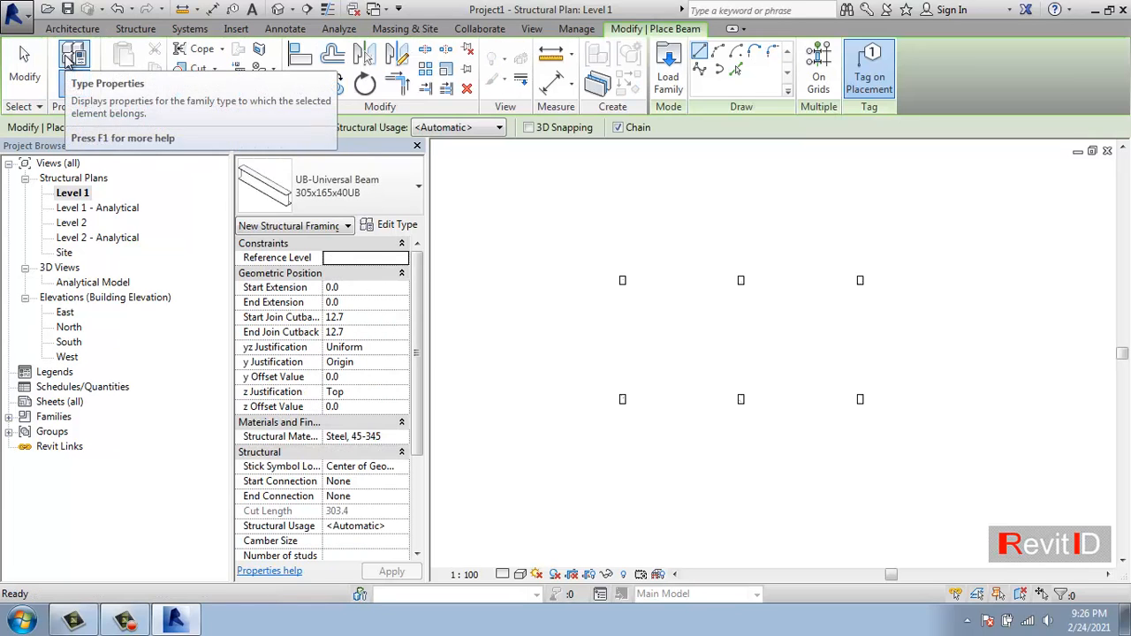
left_click(305, 203)
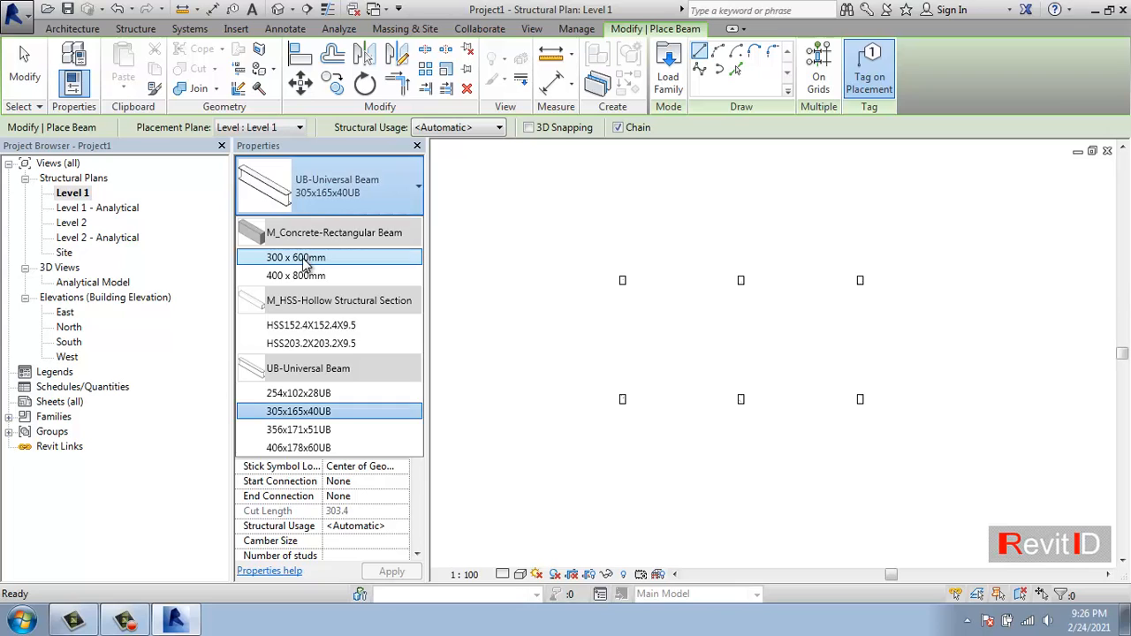
left_click(302, 258)
scroll(700, 411, "up", 3)
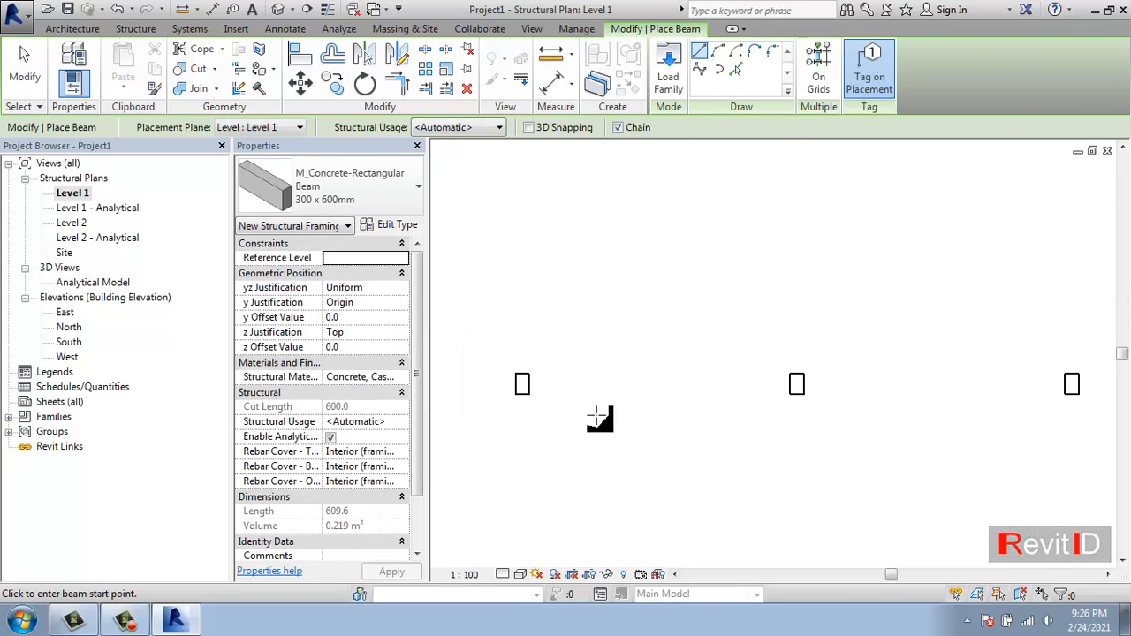
left_click(522, 384)
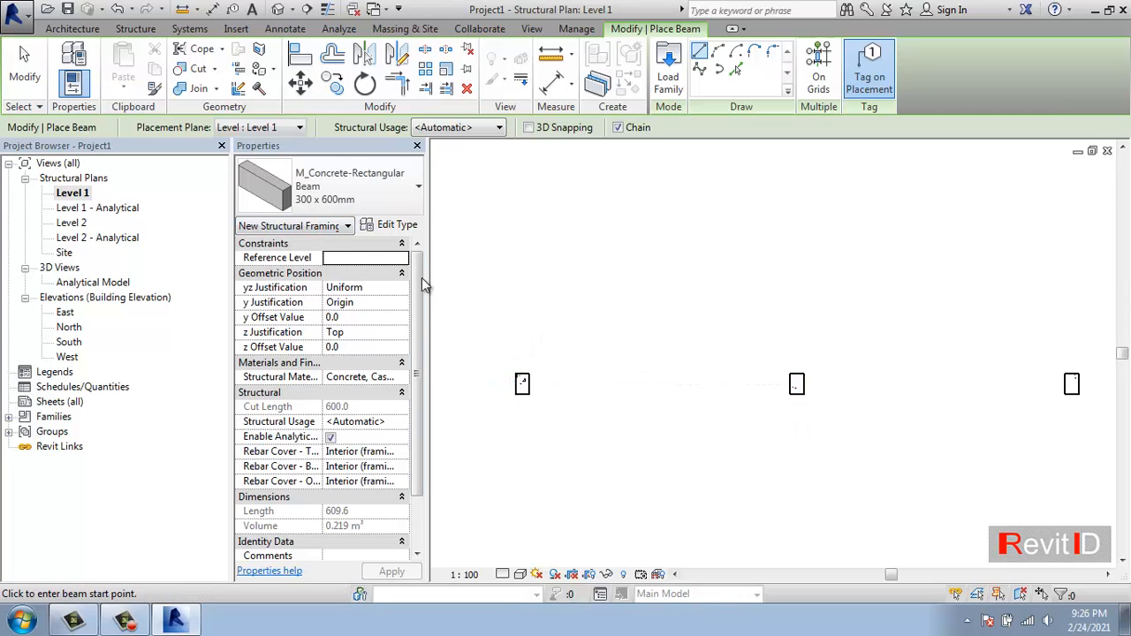
left_click(522, 383)
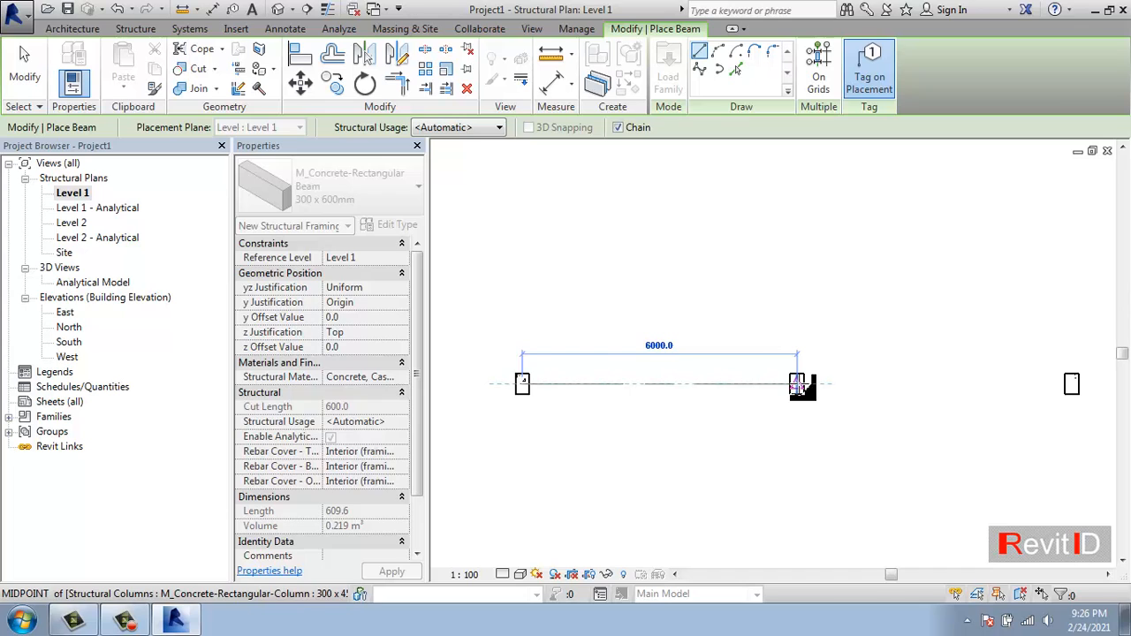
left_click(797, 384)
left_click(1070, 382)
Step: Draw a 300 x 600mm beam from the lower-right column up to the upper-right column
scroll(977, 381, "down", 2)
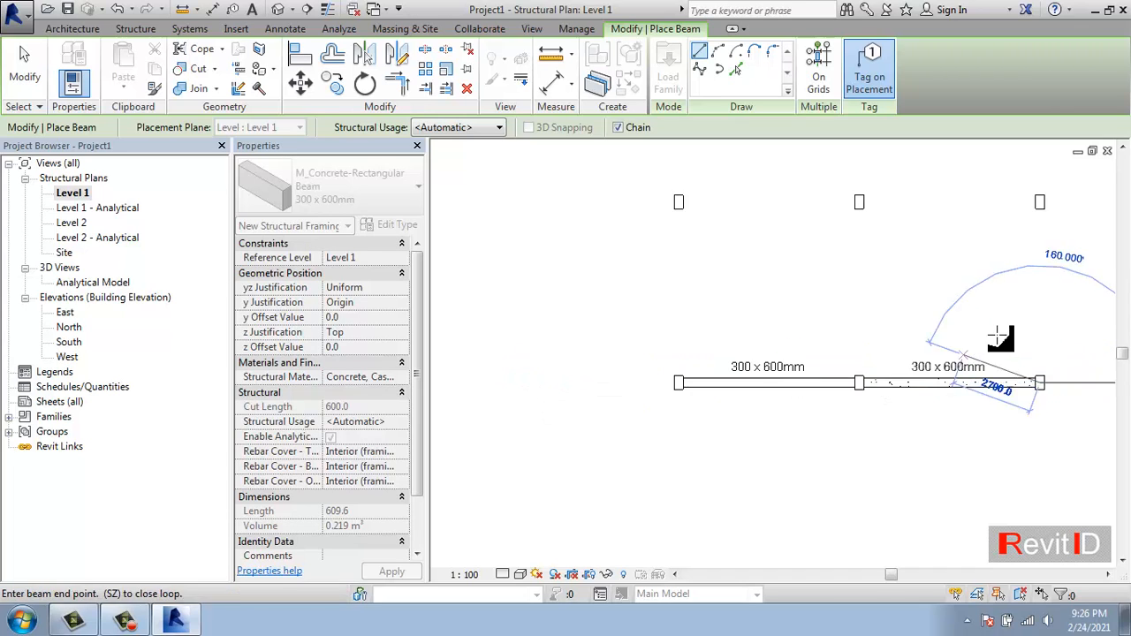
middle_click_drag(1003, 325, 905, 430)
left_click(940, 308)
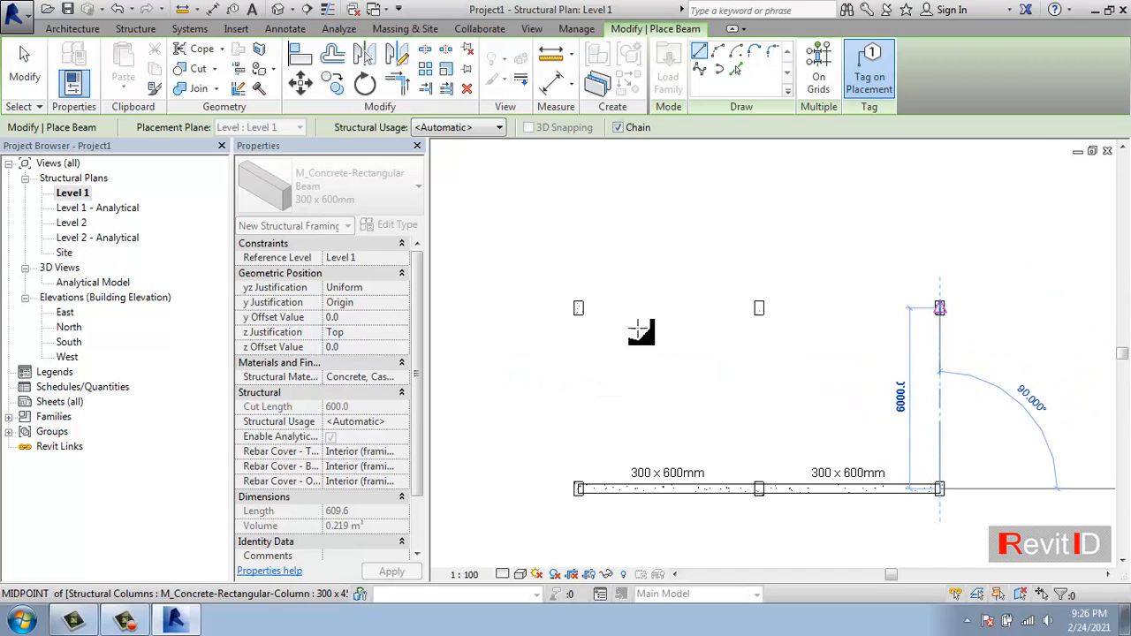
Step: Draw 300 x 600mm beams along the upper row of columns and between the two leftmost columns
left_click(578, 308)
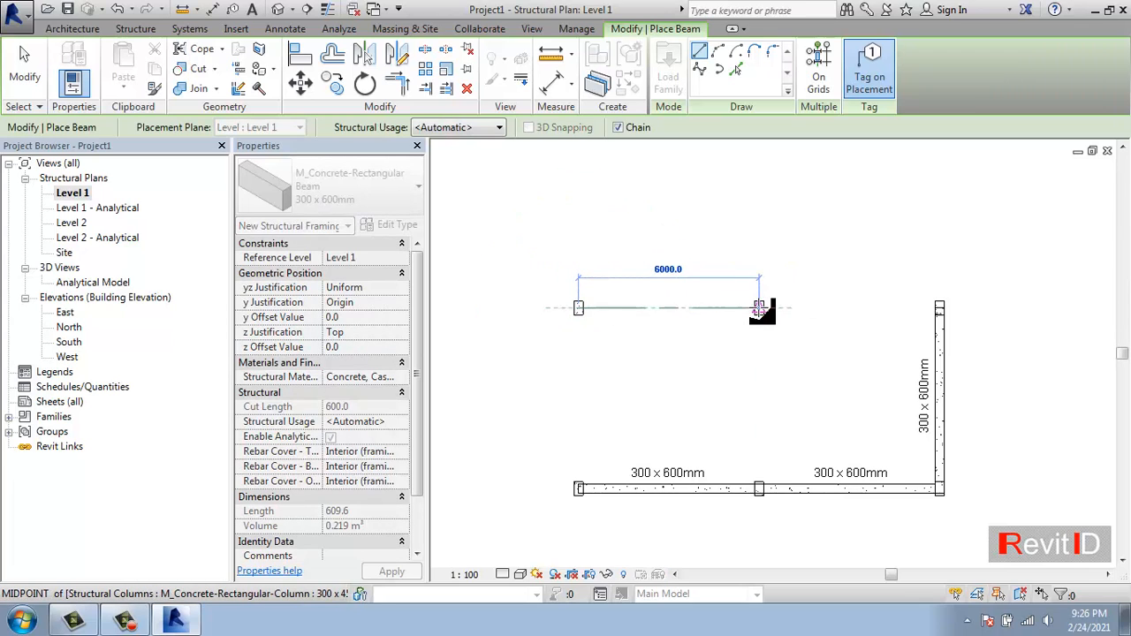
left_click(758, 308)
left_click(939, 308)
key("Escape")
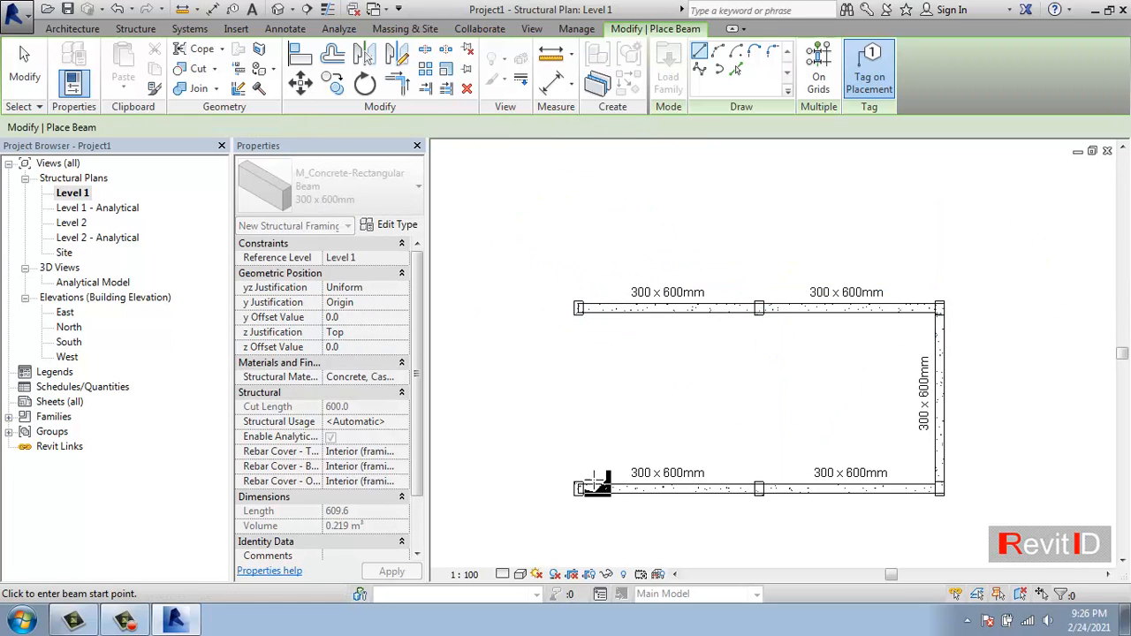
left_click(581, 488)
left_click(578, 308)
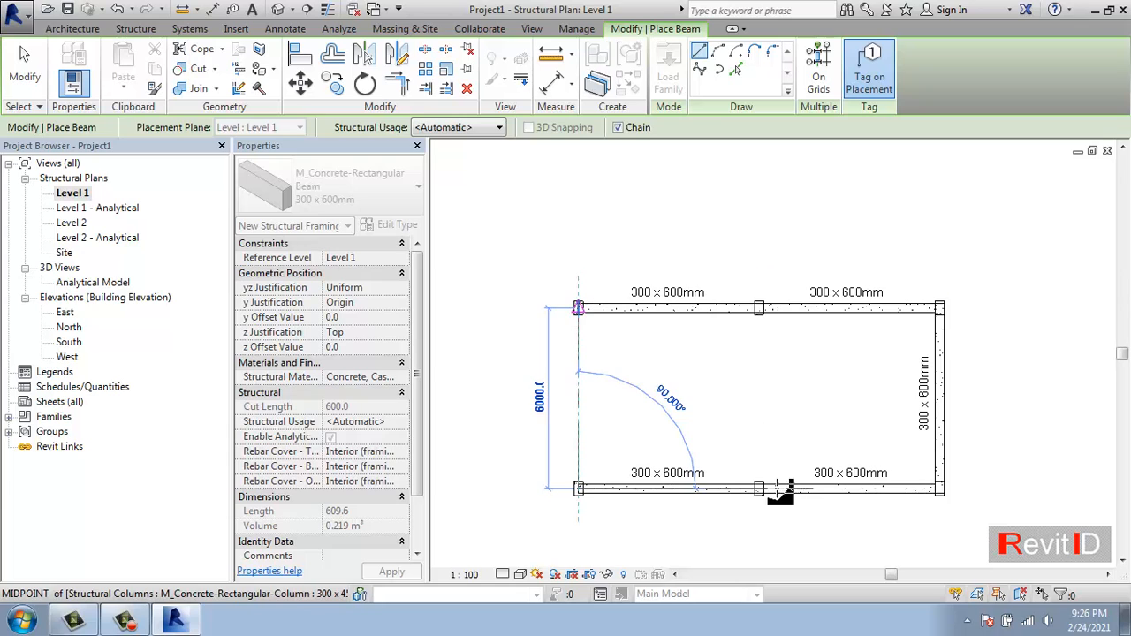
Step: Draw a 300 x 600mm beam from the lower-middle column up to the upper-middle column and finish beam placement
left_click(758, 489)
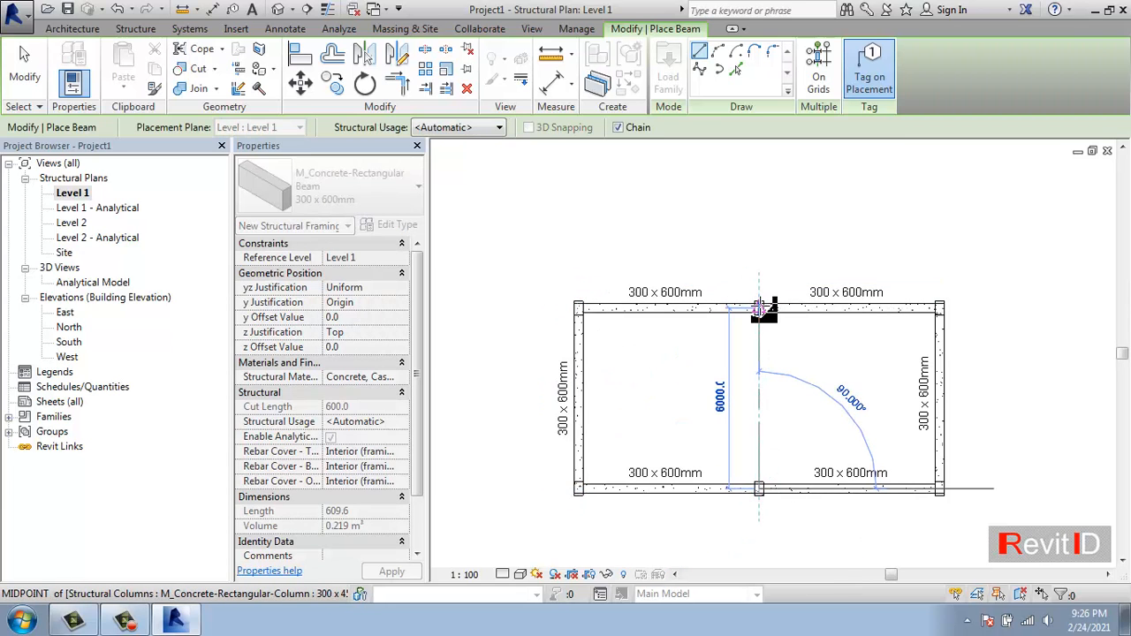
left_click(758, 307)
key("Escape")
key("Escape")
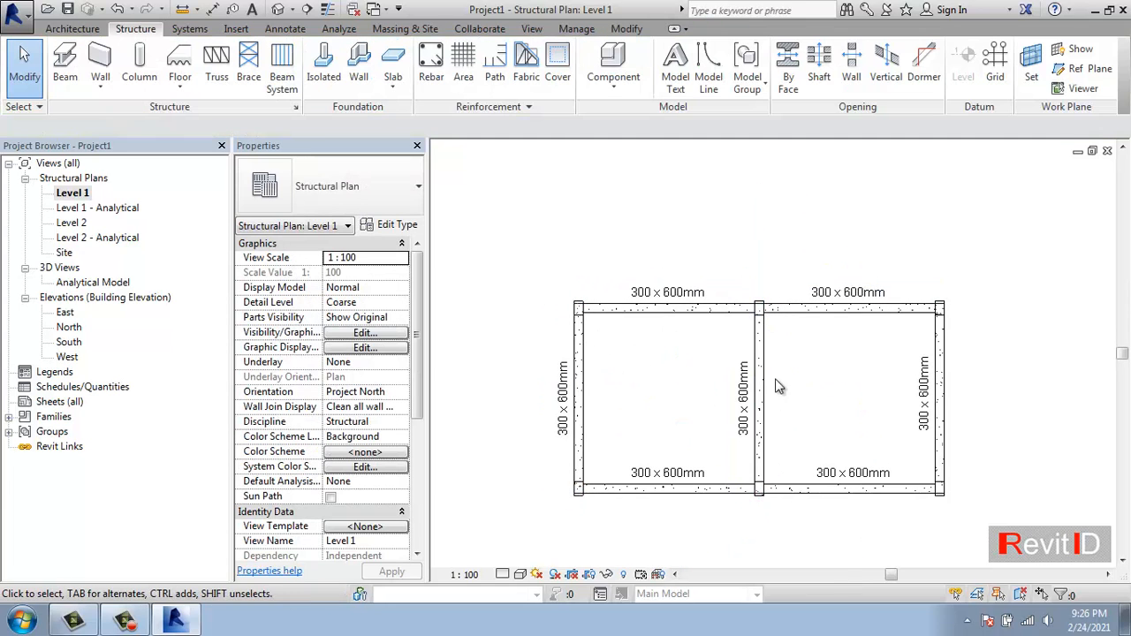
middle_click_drag(778, 384, 795, 318)
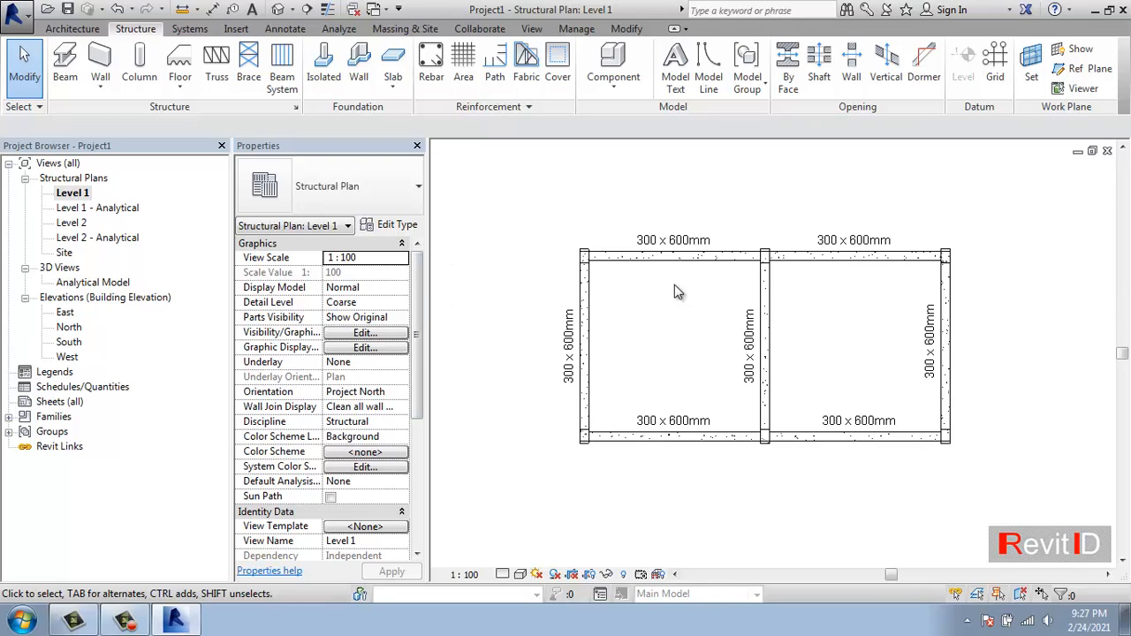
Step: Review the view templates available for the Level 1 structural plan, without applying one
scroll(326, 389, "down", 3)
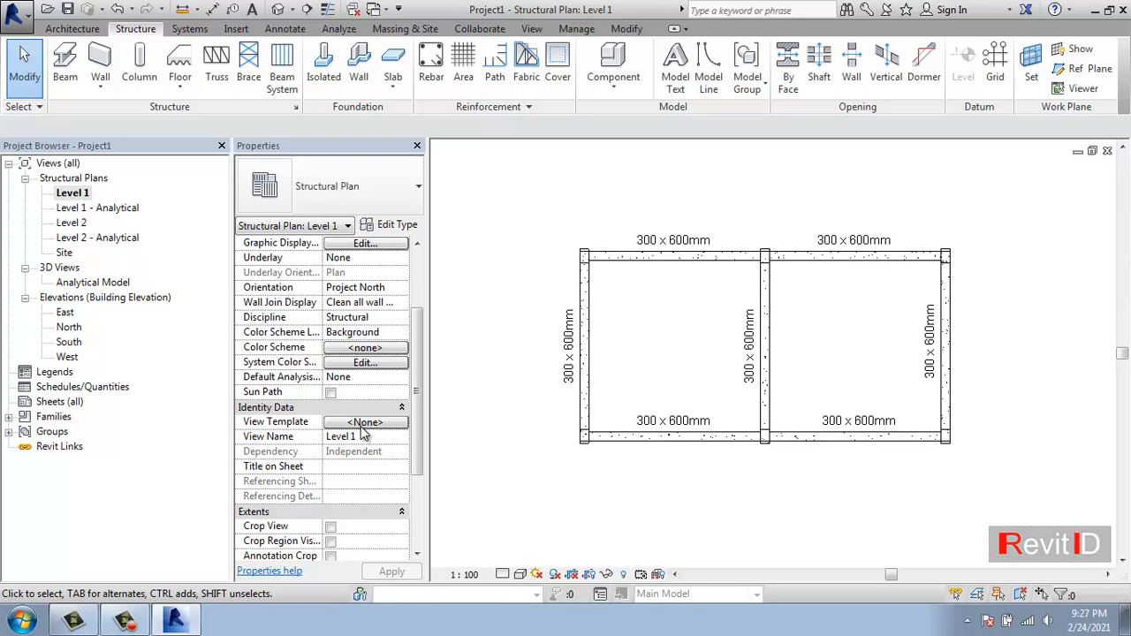
left_click_drag(416, 366, 430, 324)
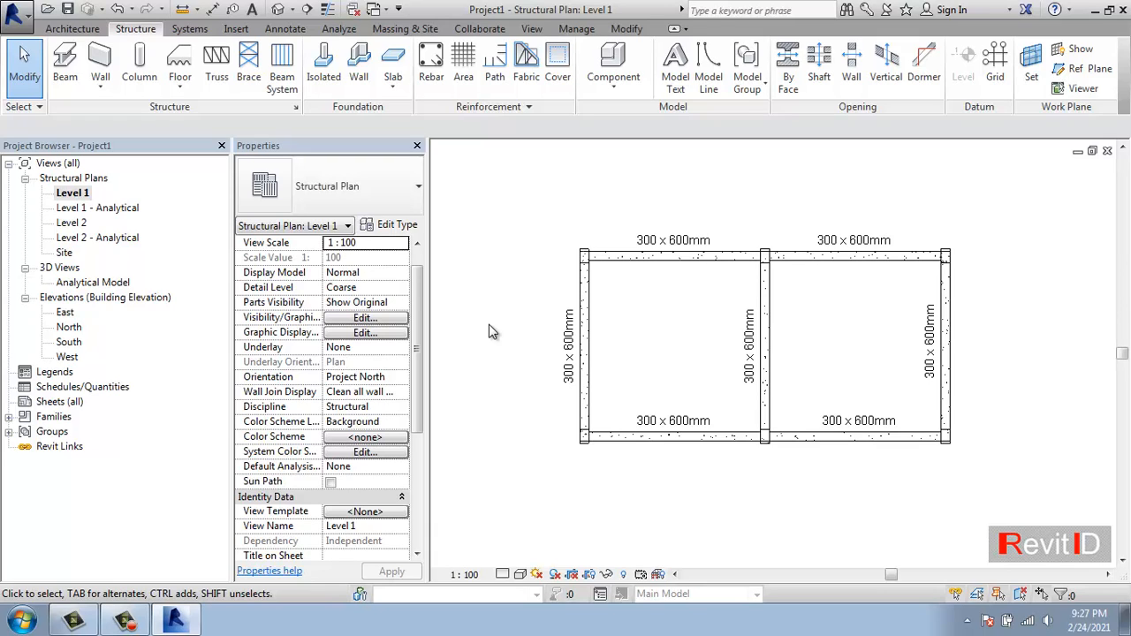
left_click(366, 512)
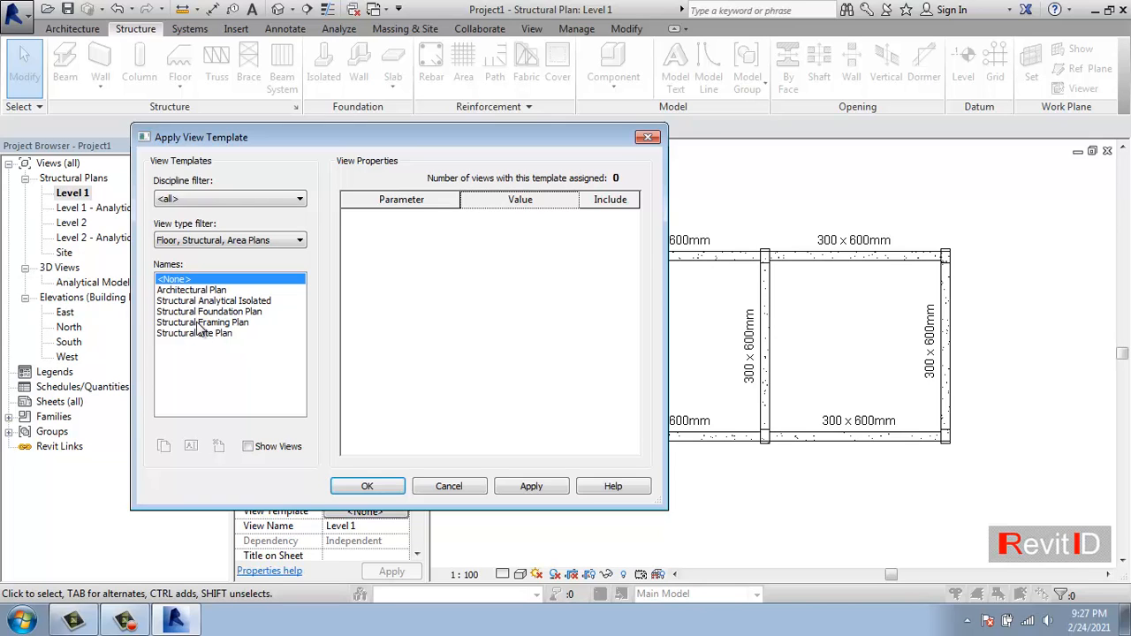
left_click(462, 490)
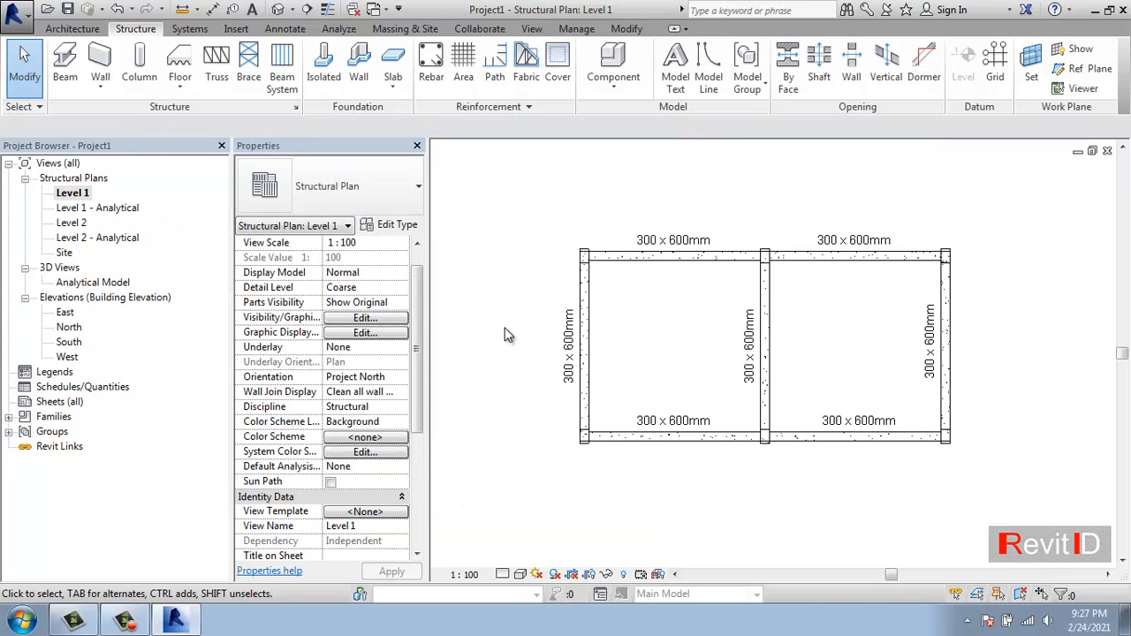
left_click(12, 14)
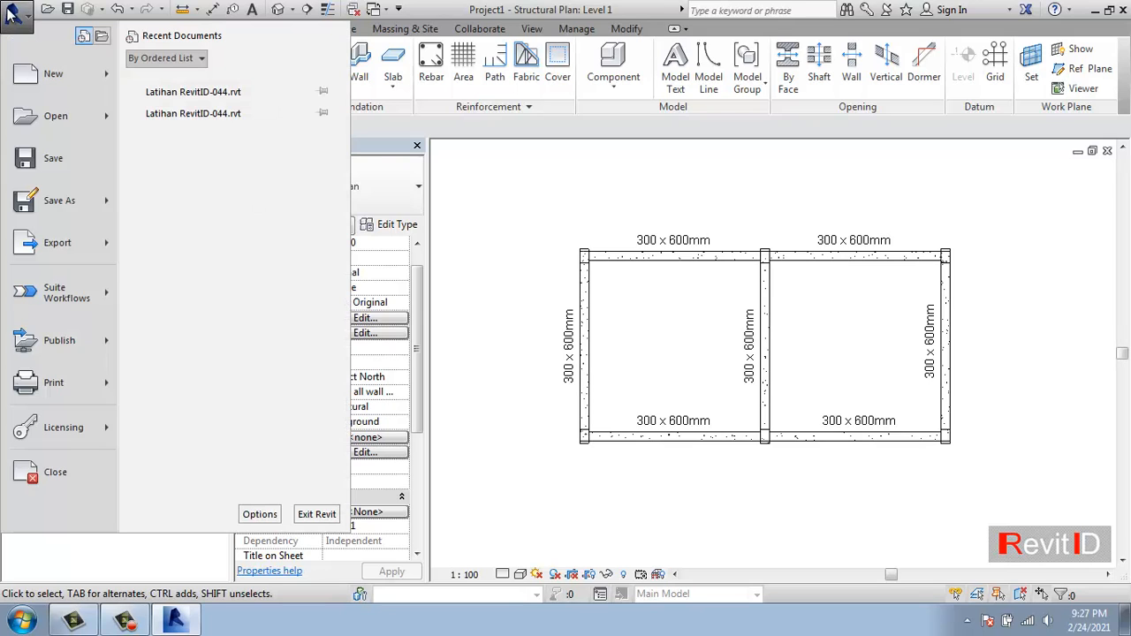
mouse_move(70, 128)
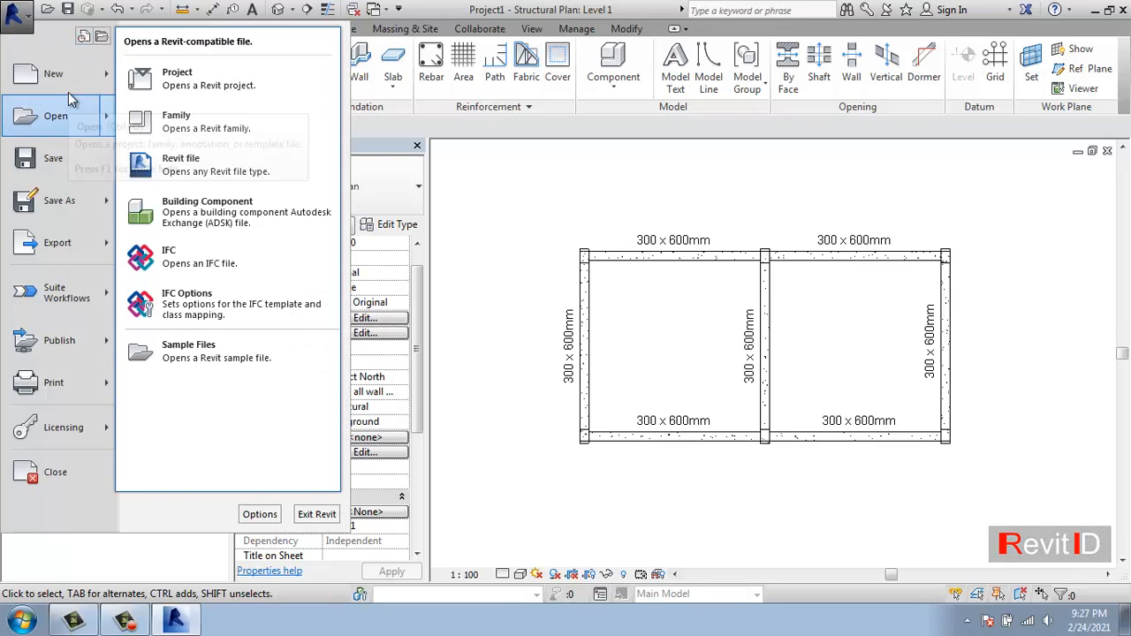
mouse_move(68, 82)
left_click(274, 87)
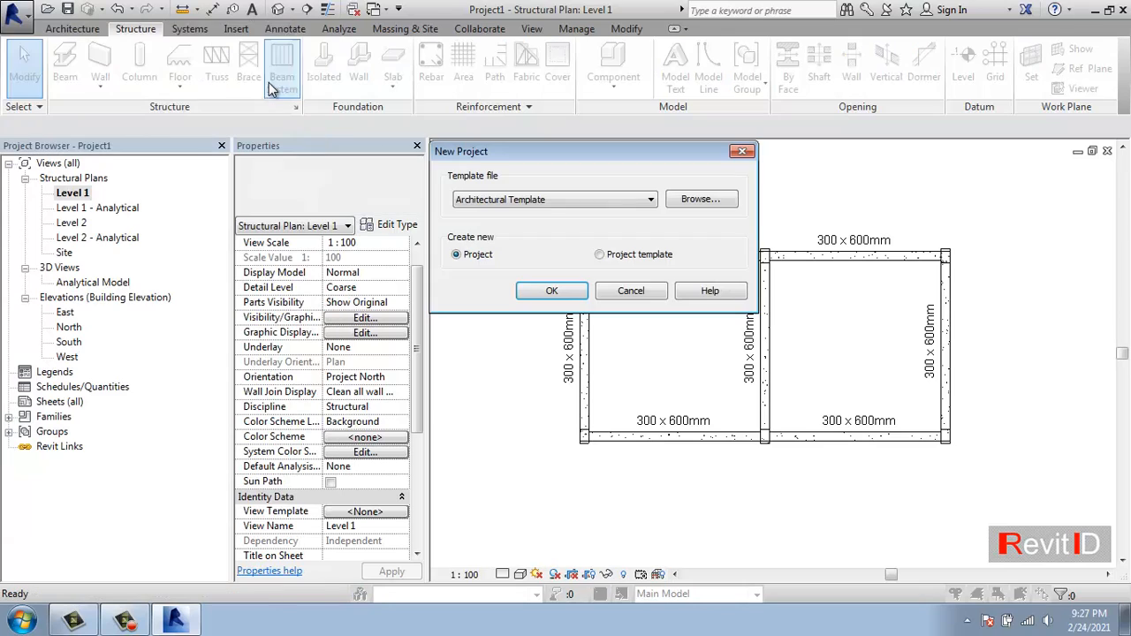
left_click(631, 287)
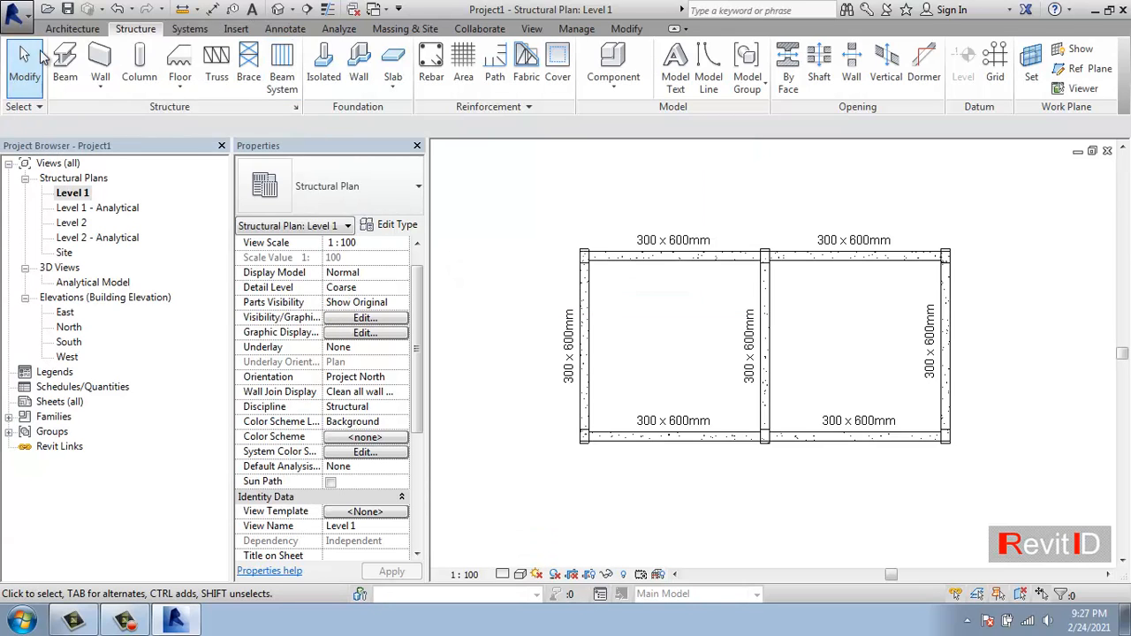
Step: Open the project Latihan RevitID-044.rvt from My Documents, ignoring its unresolved references
left_click(13, 12)
mouse_move(65, 117)
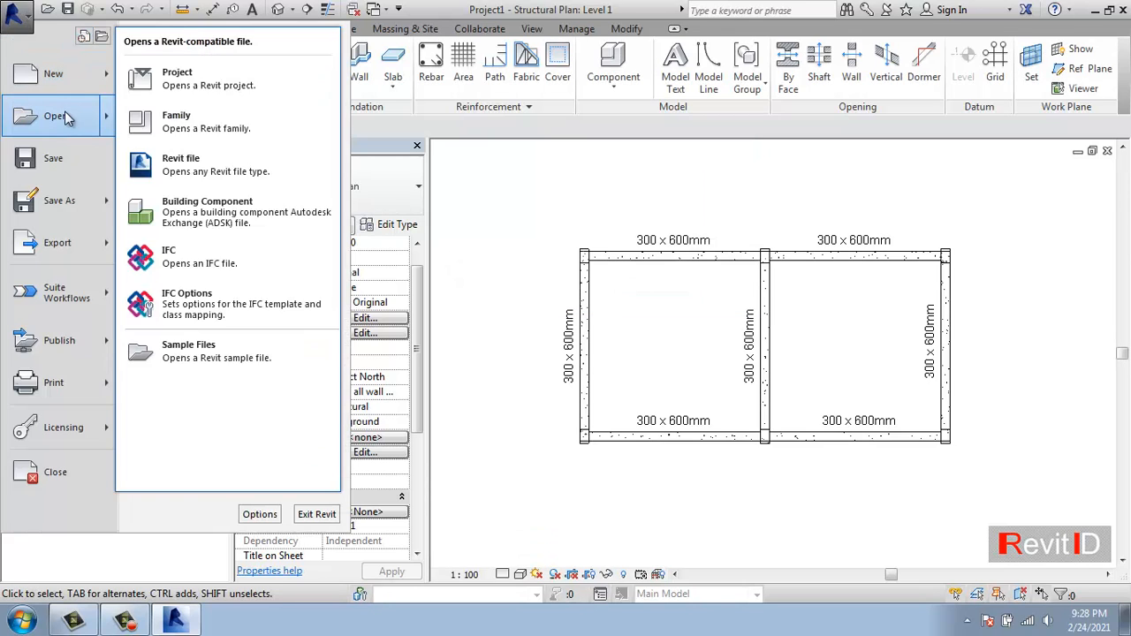
left_click(257, 87)
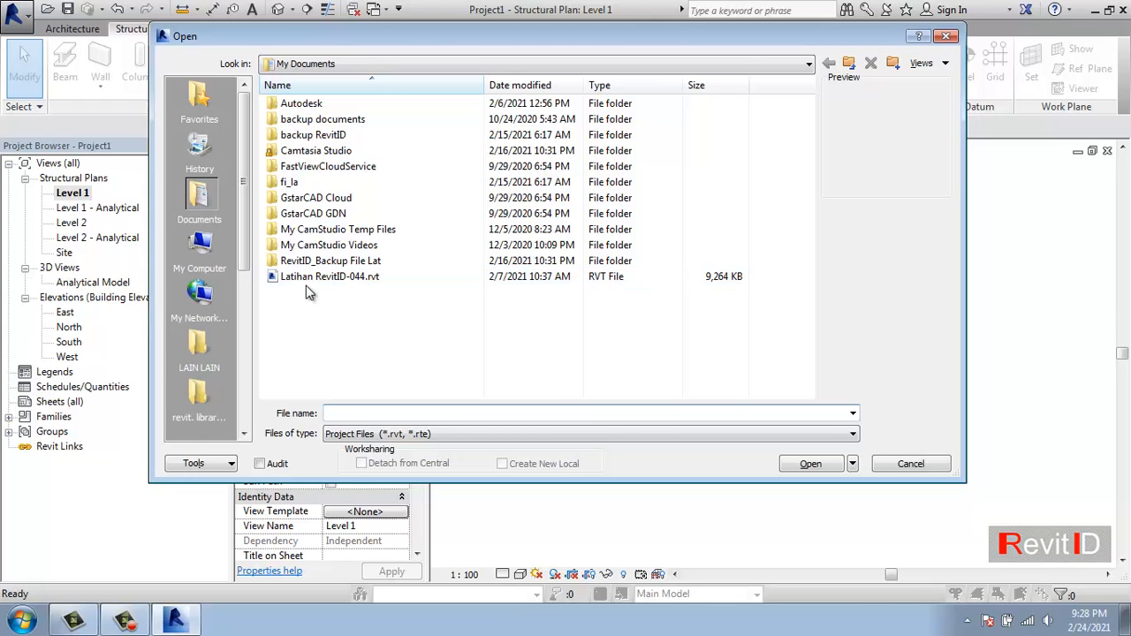
left_click(306, 277)
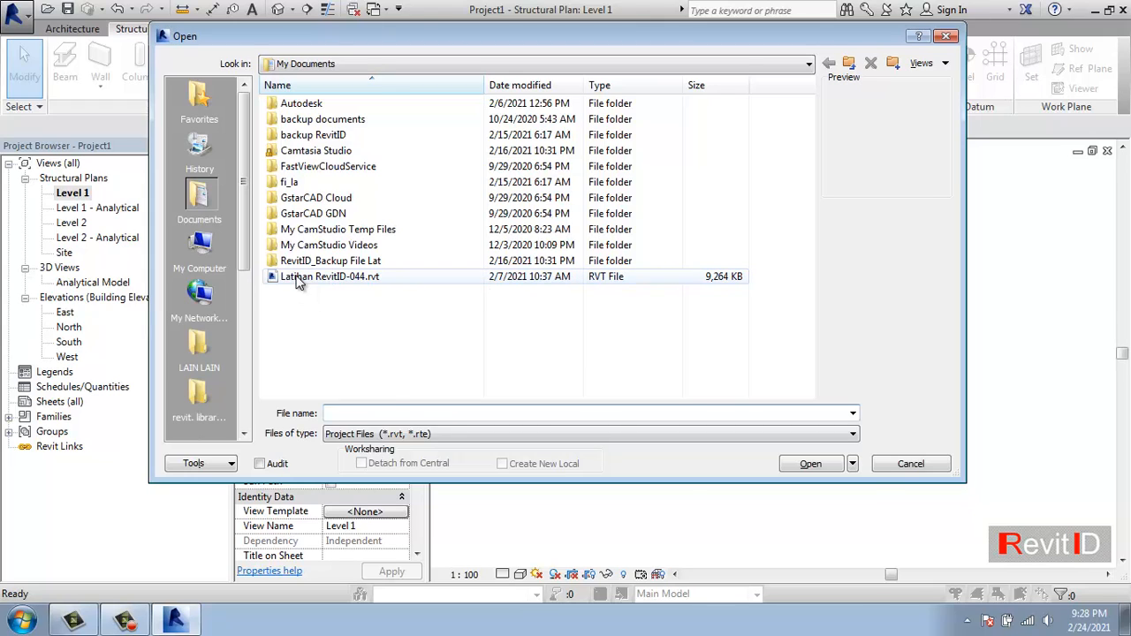
left_click(809, 464)
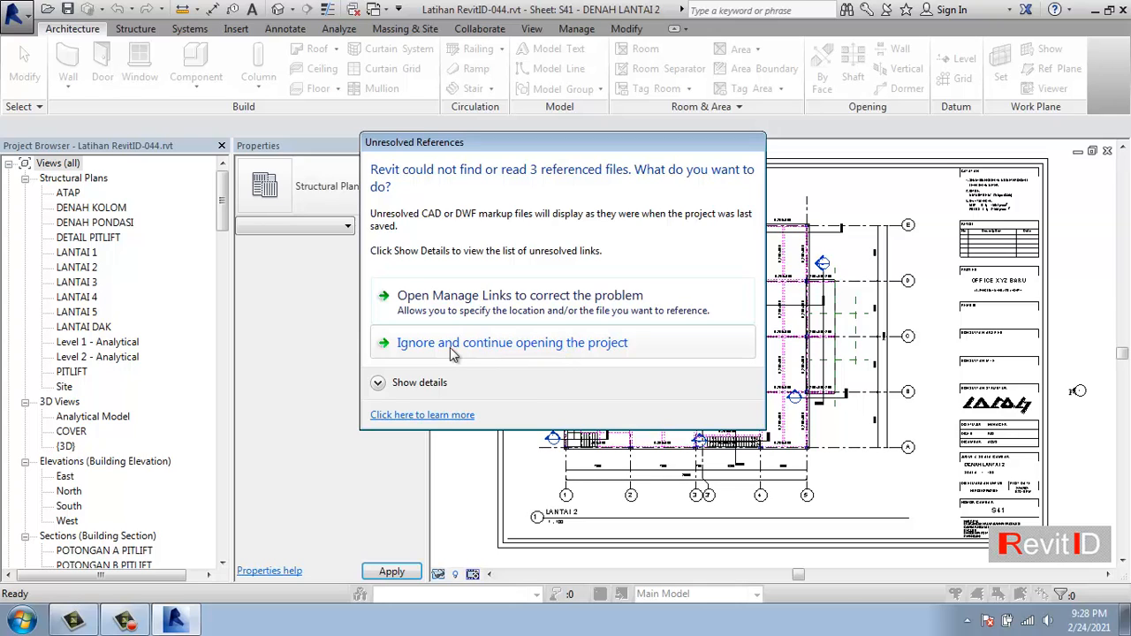
left_click(508, 354)
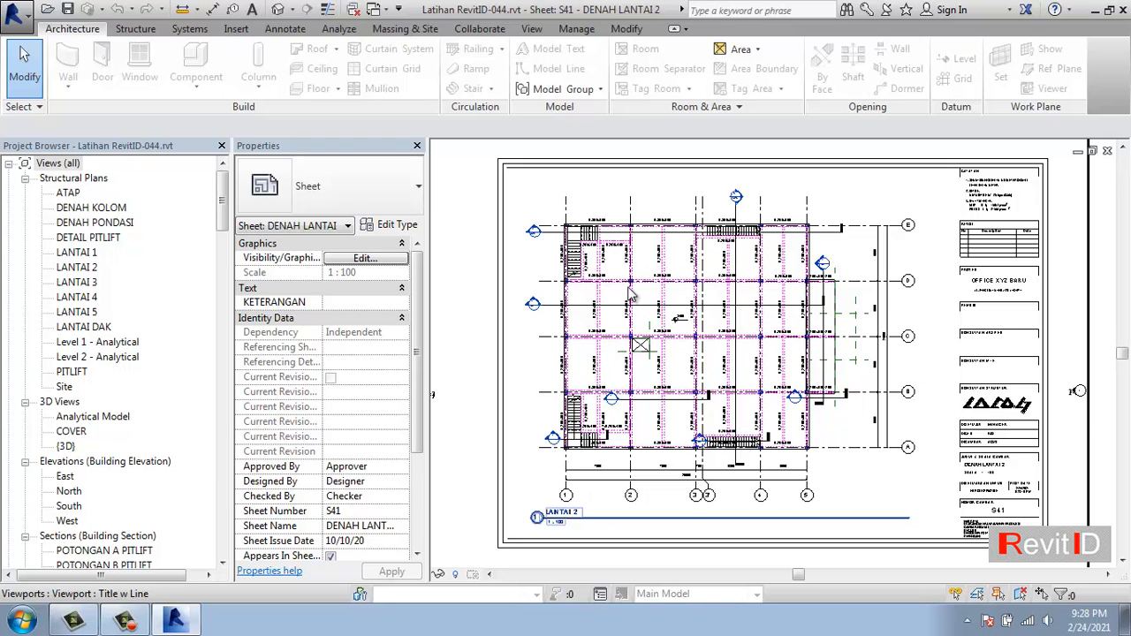
Step: Examine the beam outlines, column symbols and beam size tags on the DENAH LANTAI 2 sheet
scroll(632, 287, "up", 4)
scroll(632, 287, "up", 3)
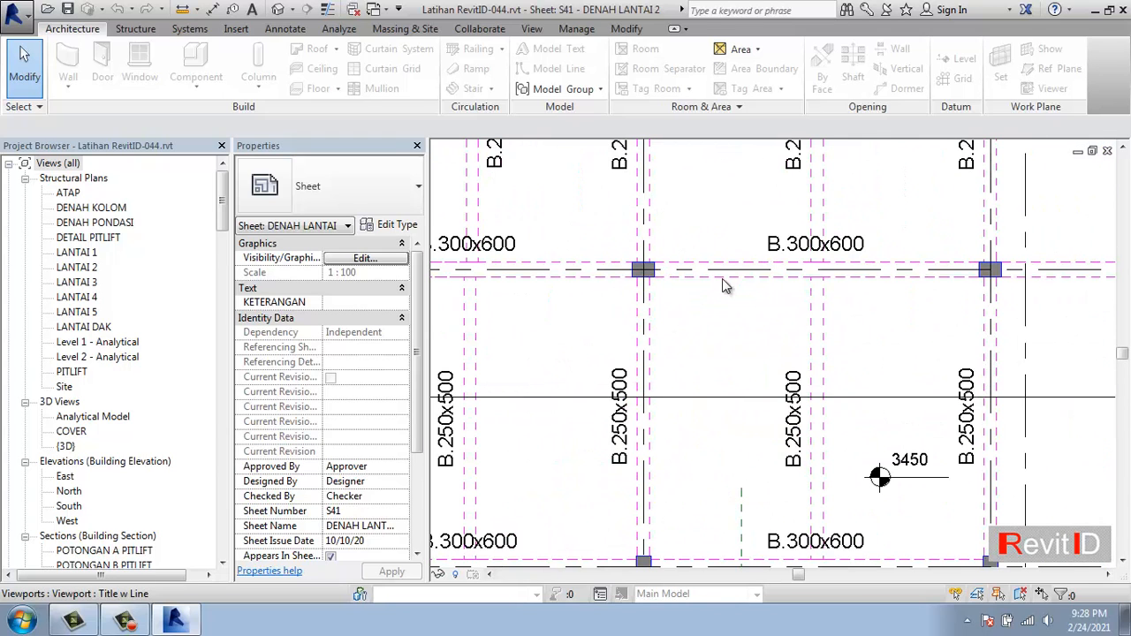
scroll(731, 279, "down", 4)
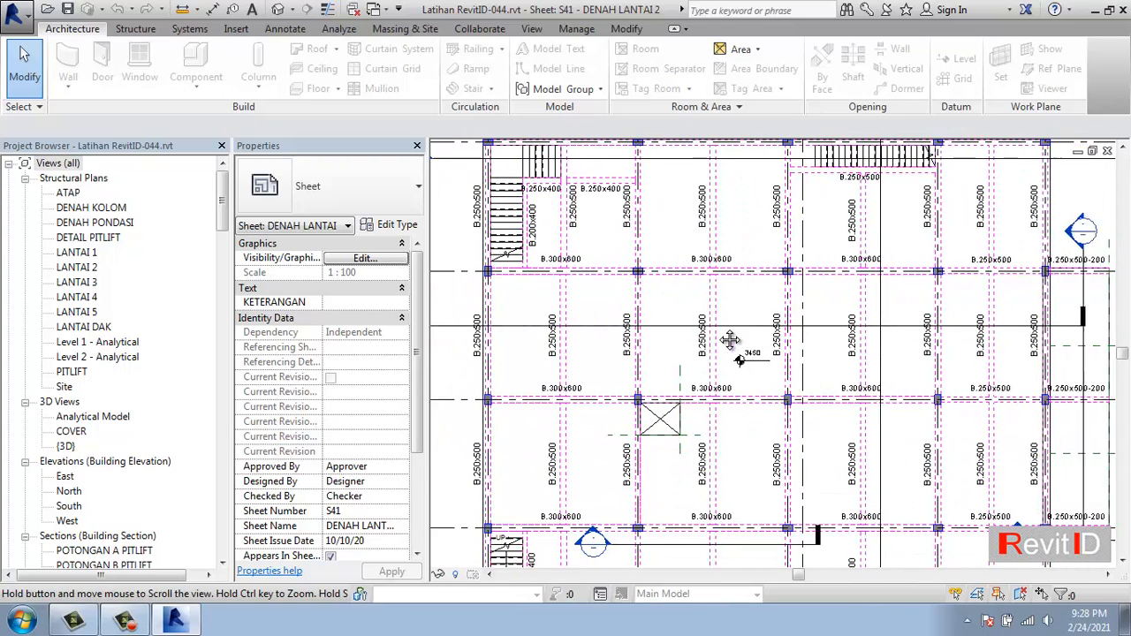
scroll(714, 334, "up", 2)
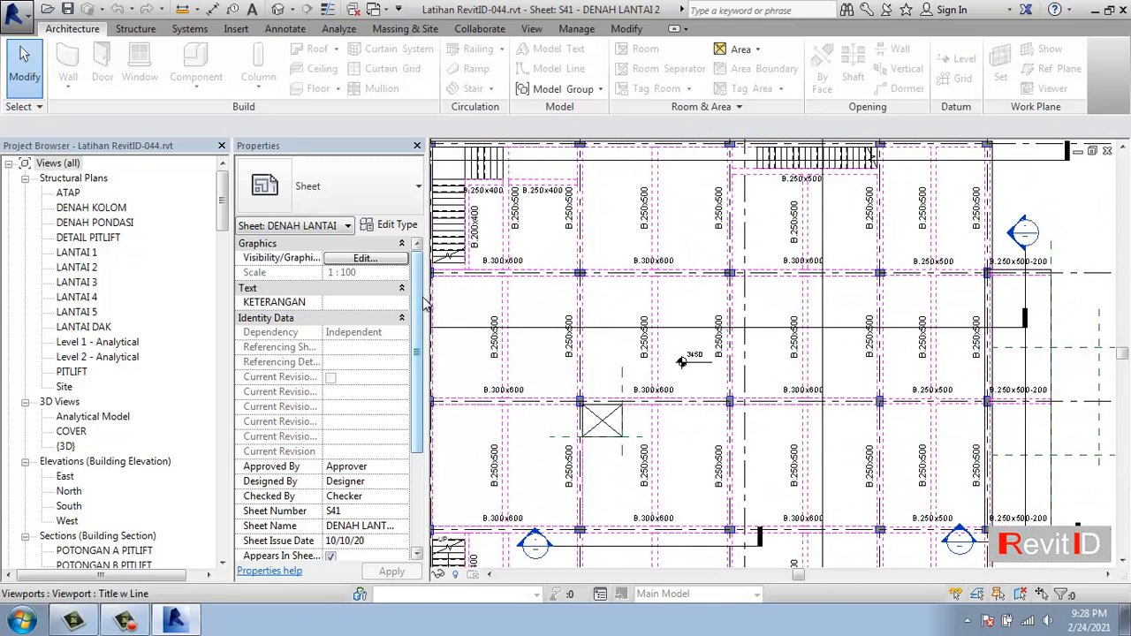
scroll(416, 371, "down", 2)
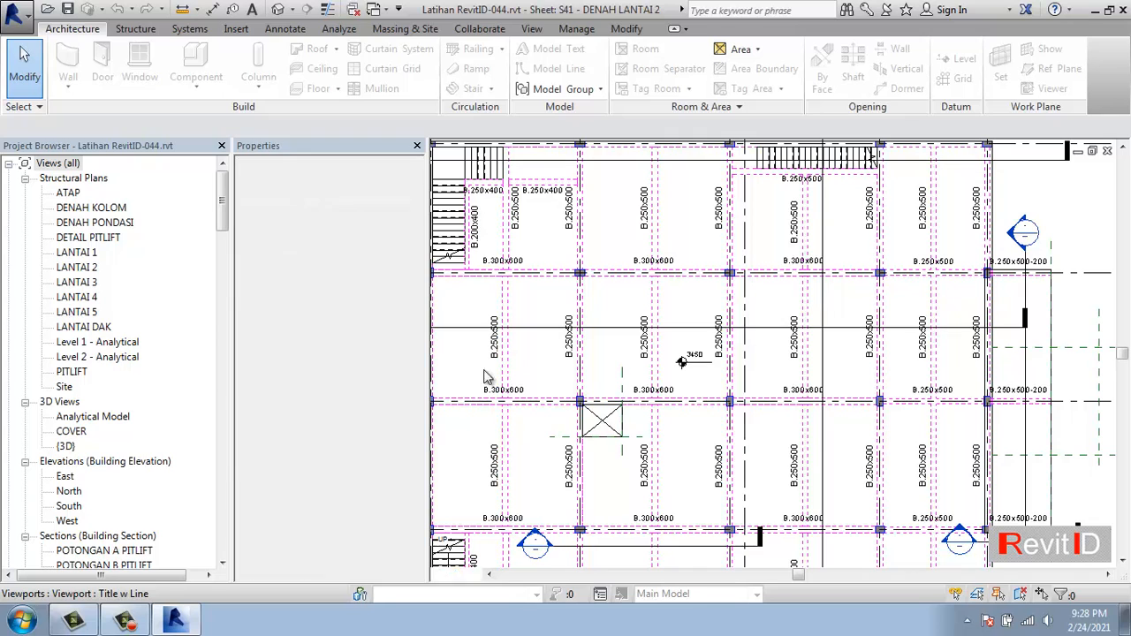
scroll(705, 334, "down", 3)
scroll(704, 335, "down", 1)
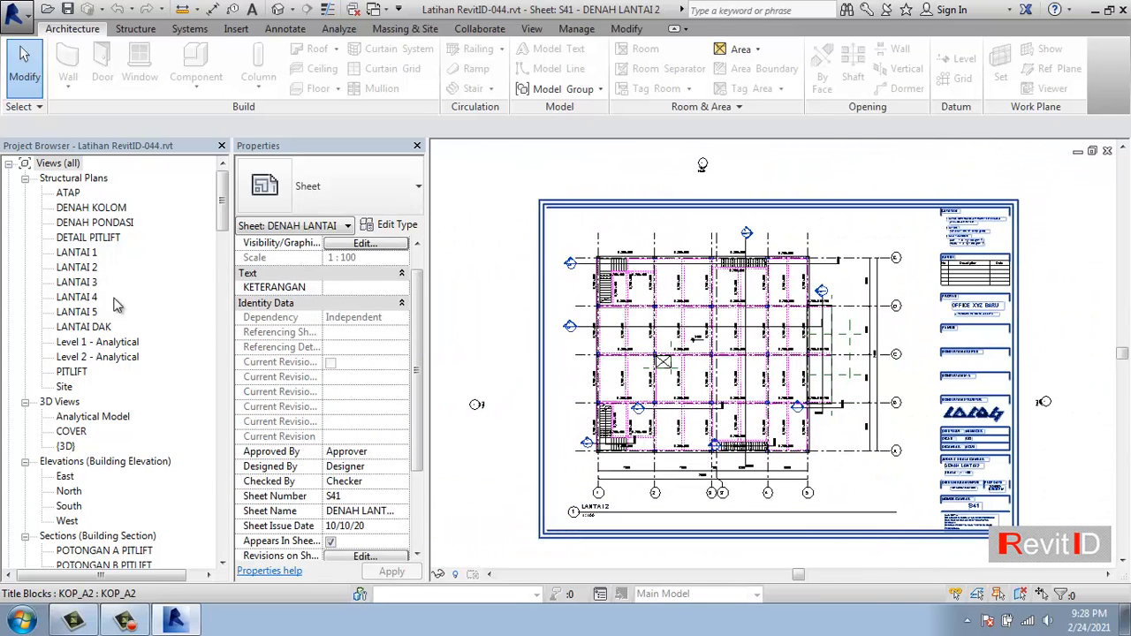
Step: Open the LANTAI 1 structural plan and inspect its assigned view template DENAH, without changing it
double_click(79, 253)
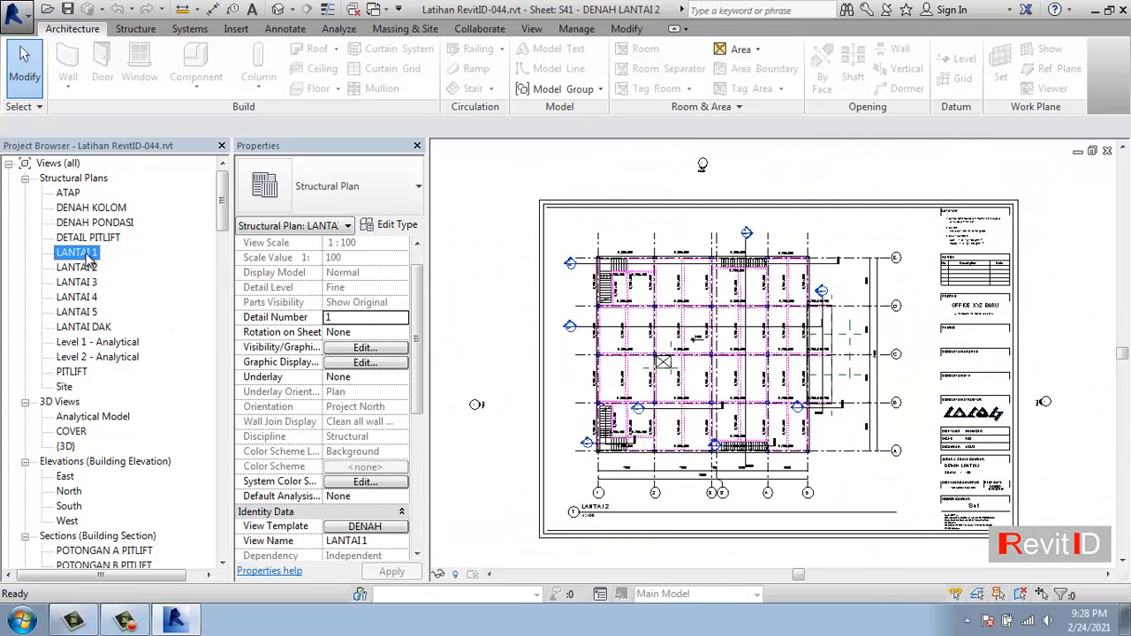
scroll(341, 386, "down", 3)
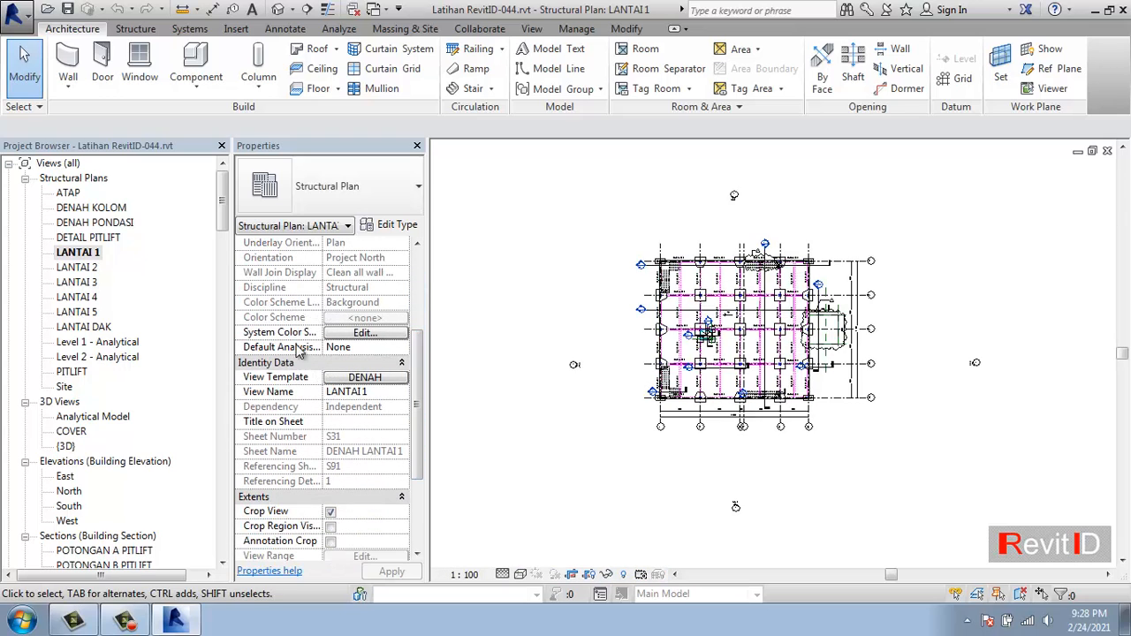
left_click(350, 380)
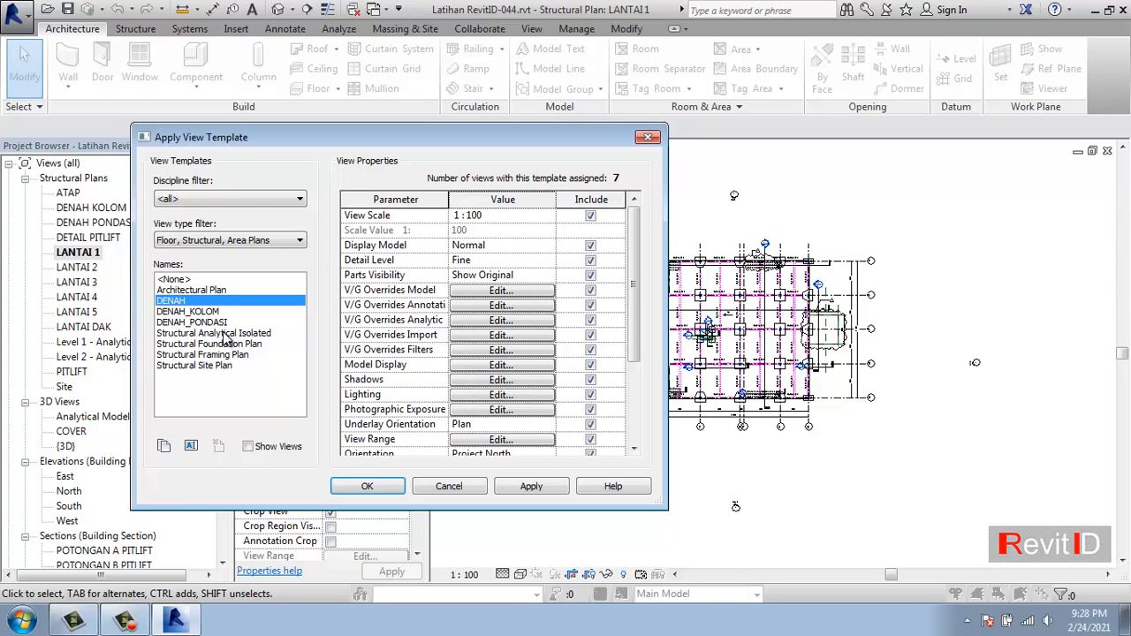
left_click(438, 487)
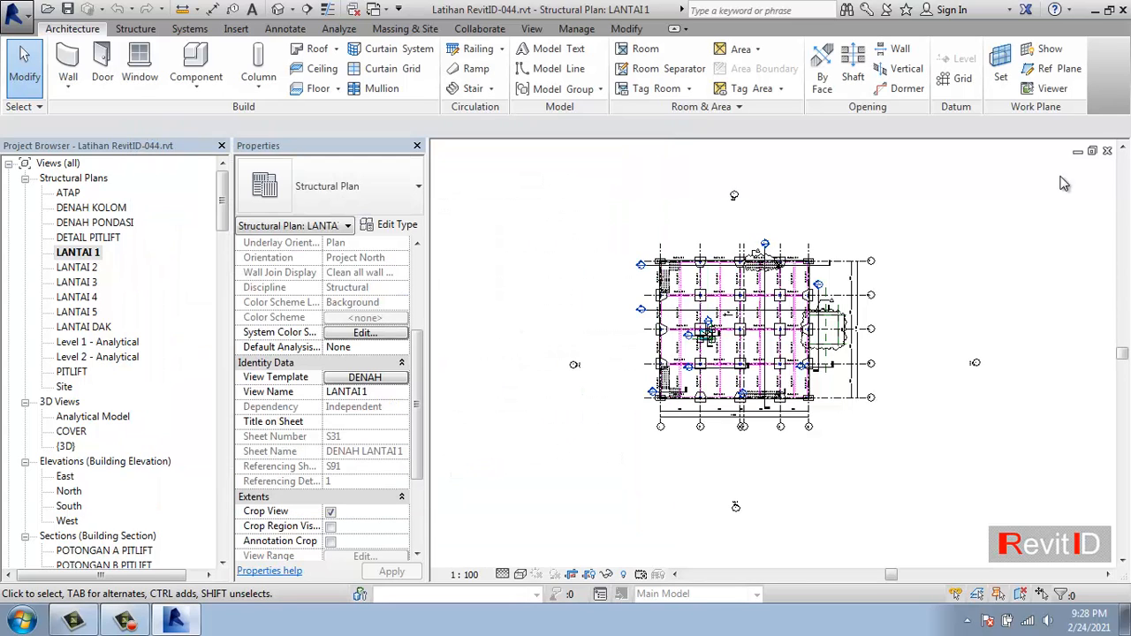
Step: Switch to the Level 1 plan of Project1 and check its list of view templates against the other project
left_click(385, 11)
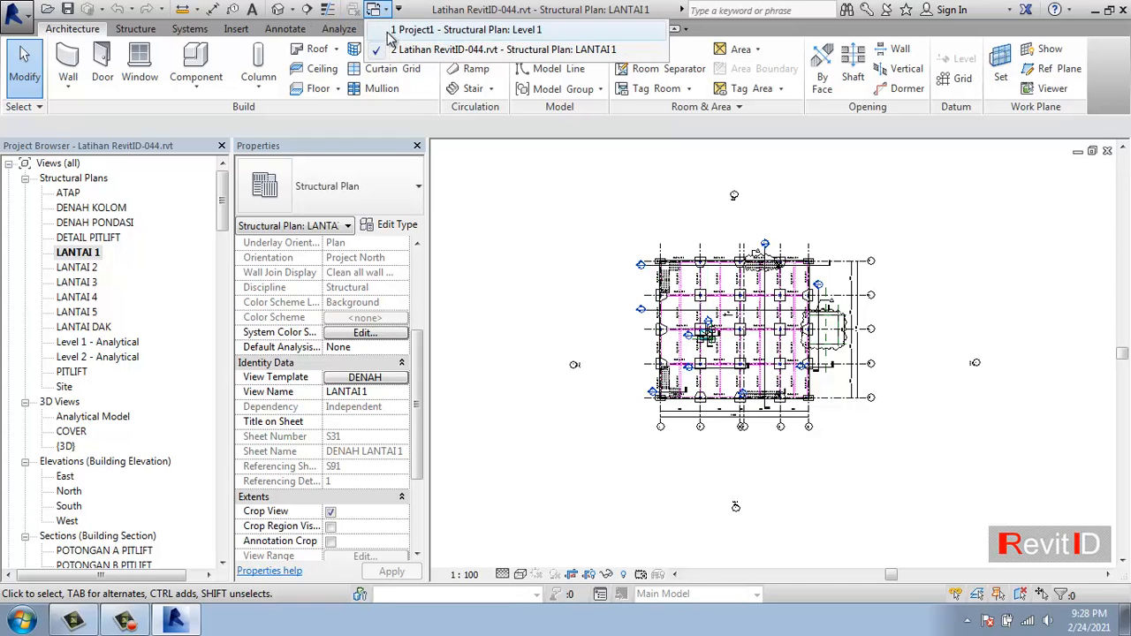
left_click(459, 21)
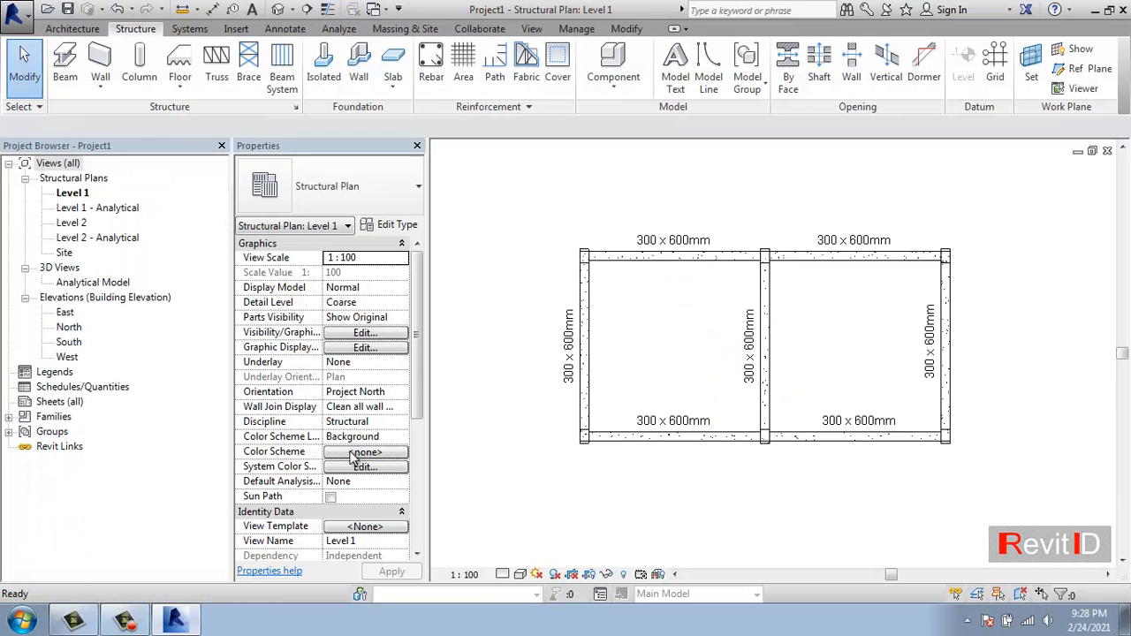
left_click(365, 526)
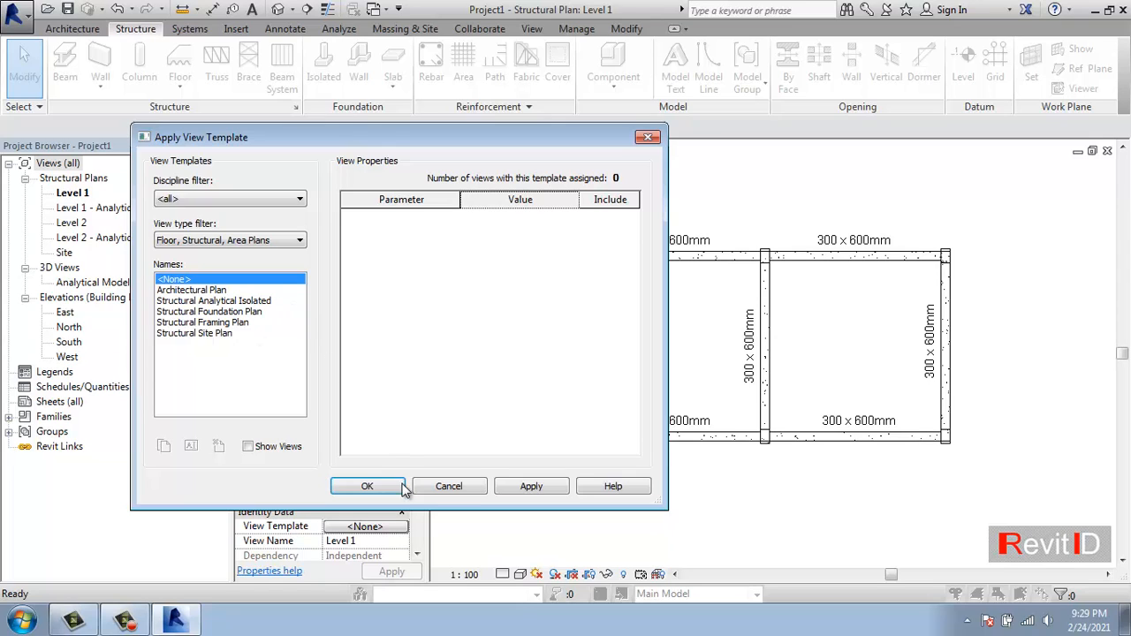
left_click(449, 488)
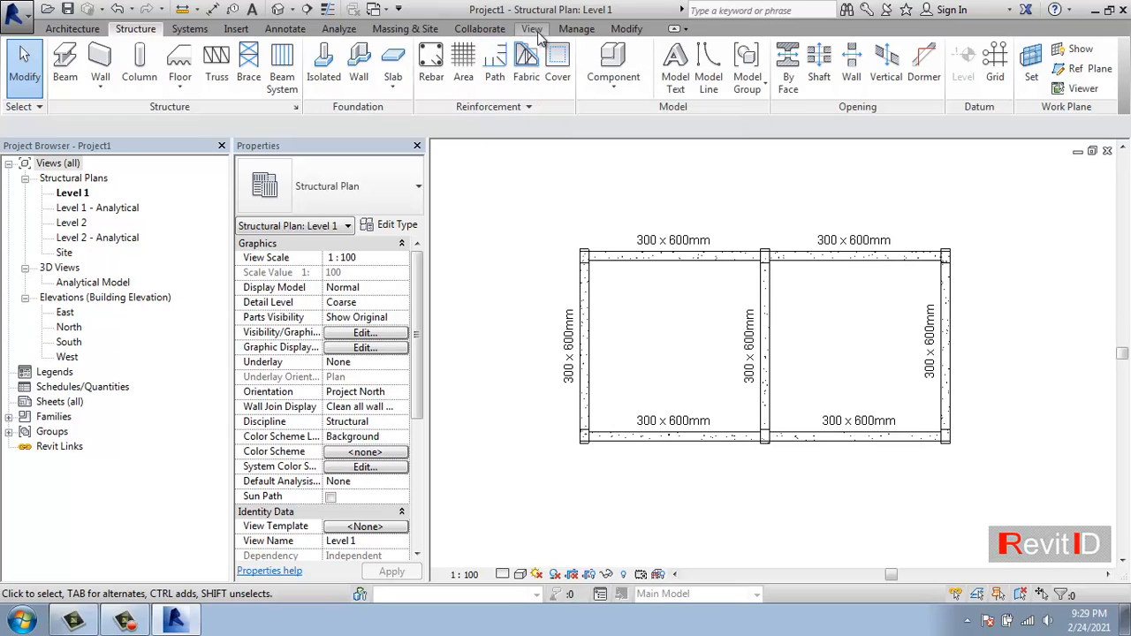
Step: Review the items that Transfer Project Standards can copy from Latihan RevitID-044.rvt into Project1, without copying any
left_click(570, 30)
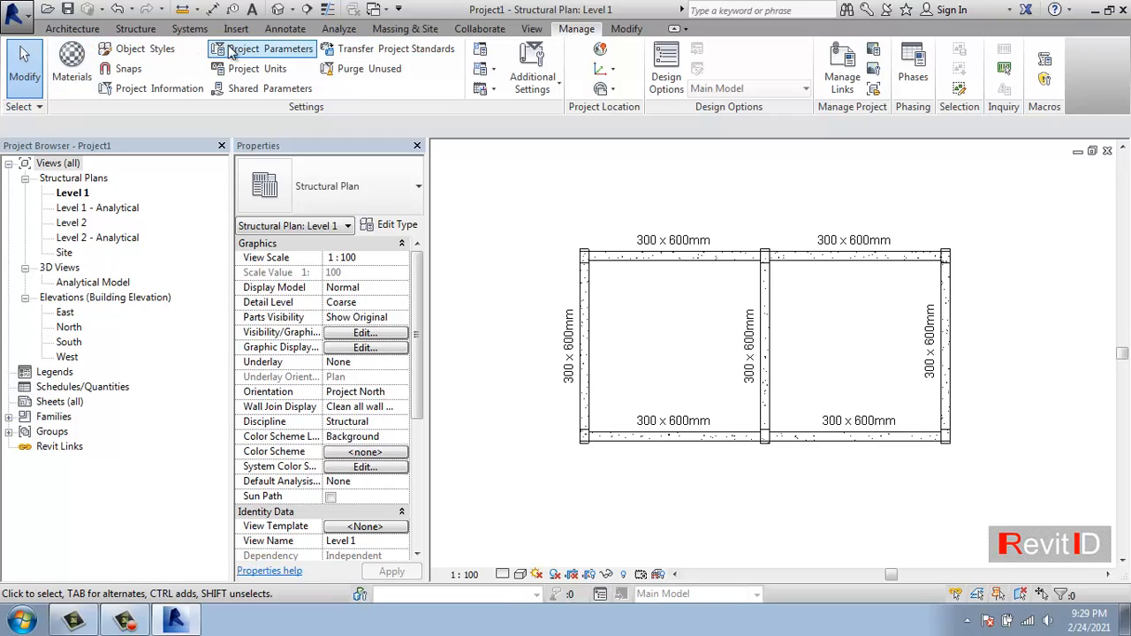
left_click(401, 55)
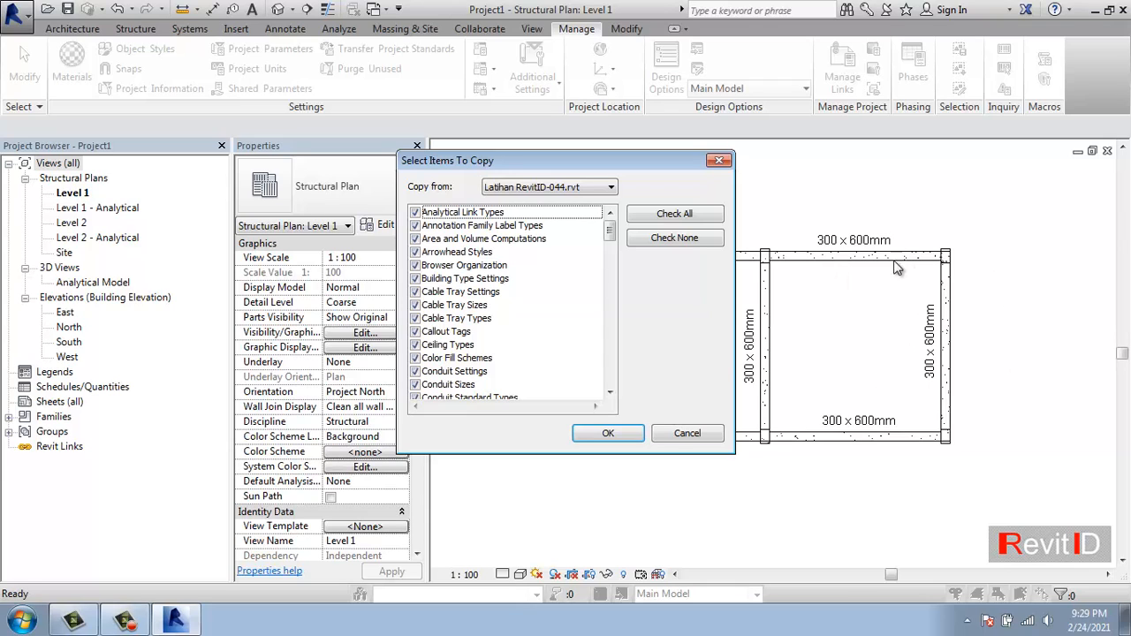
left_click(677, 433)
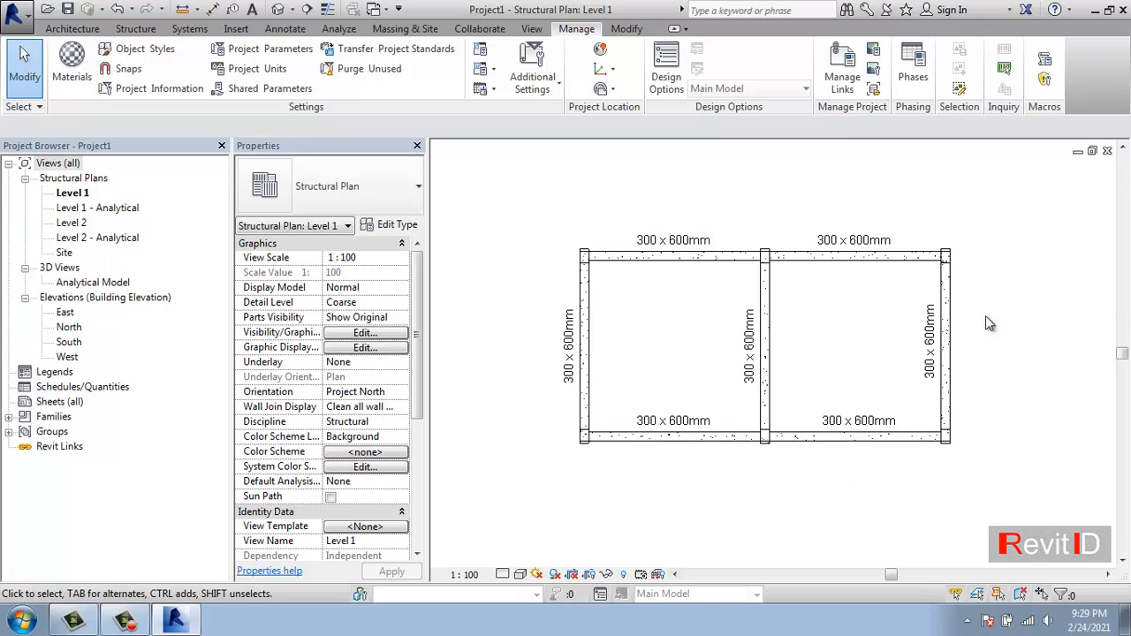
Step: View the LANTAI 1 structural plan in Latihan RevitID-044.rvt, and return to the Level 1 plan of Project1
left_click(375, 9)
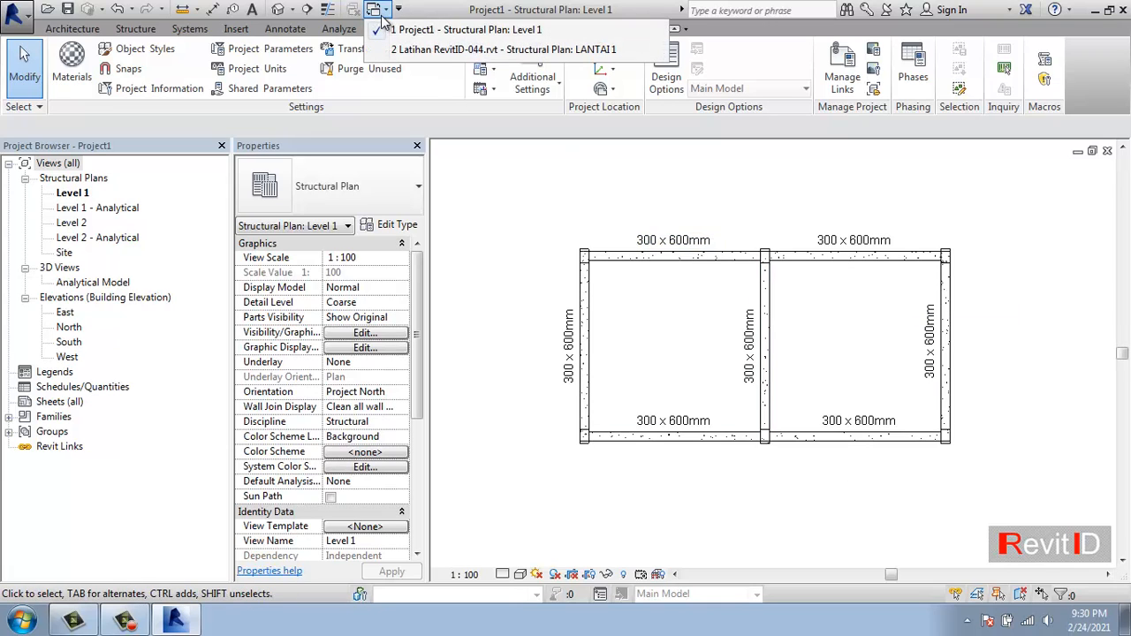
left_click(446, 50)
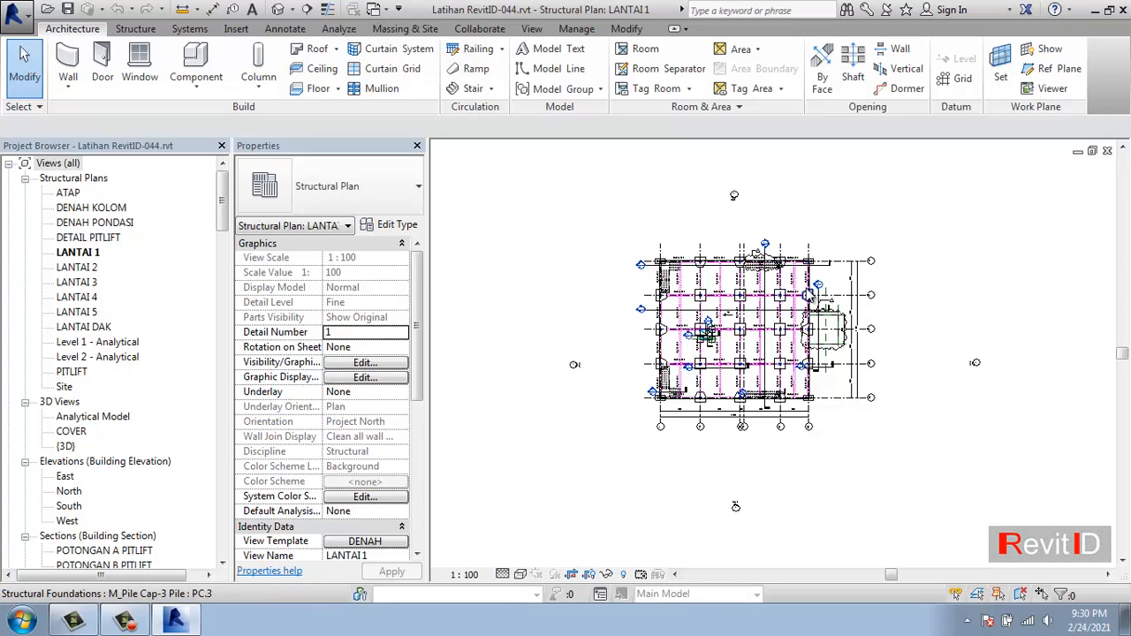
left_click(374, 9)
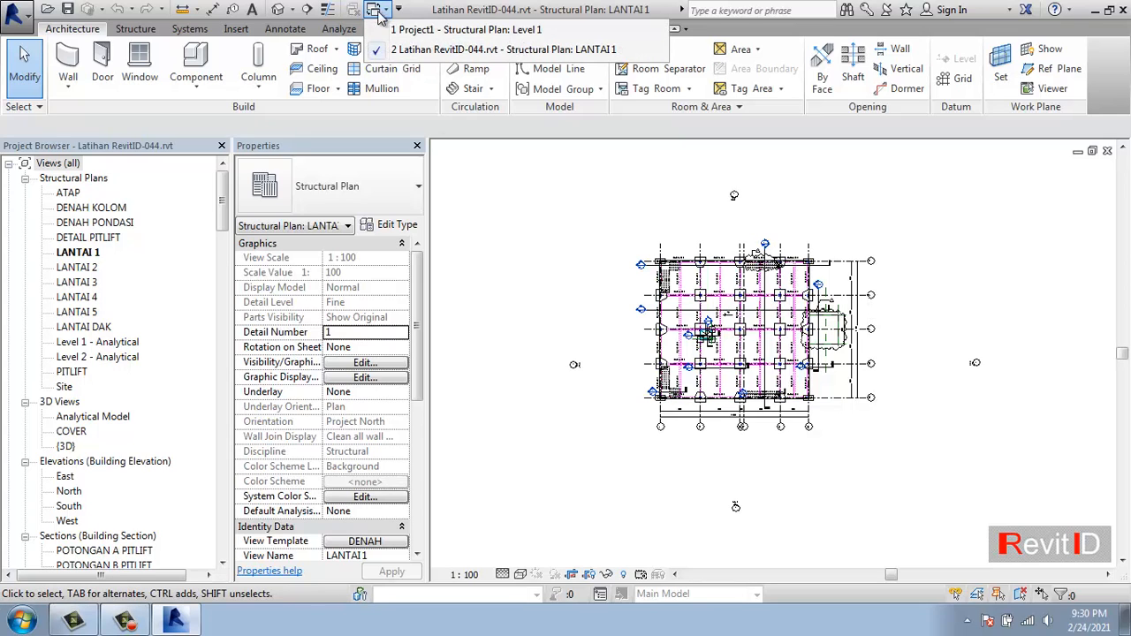
left_click(421, 30)
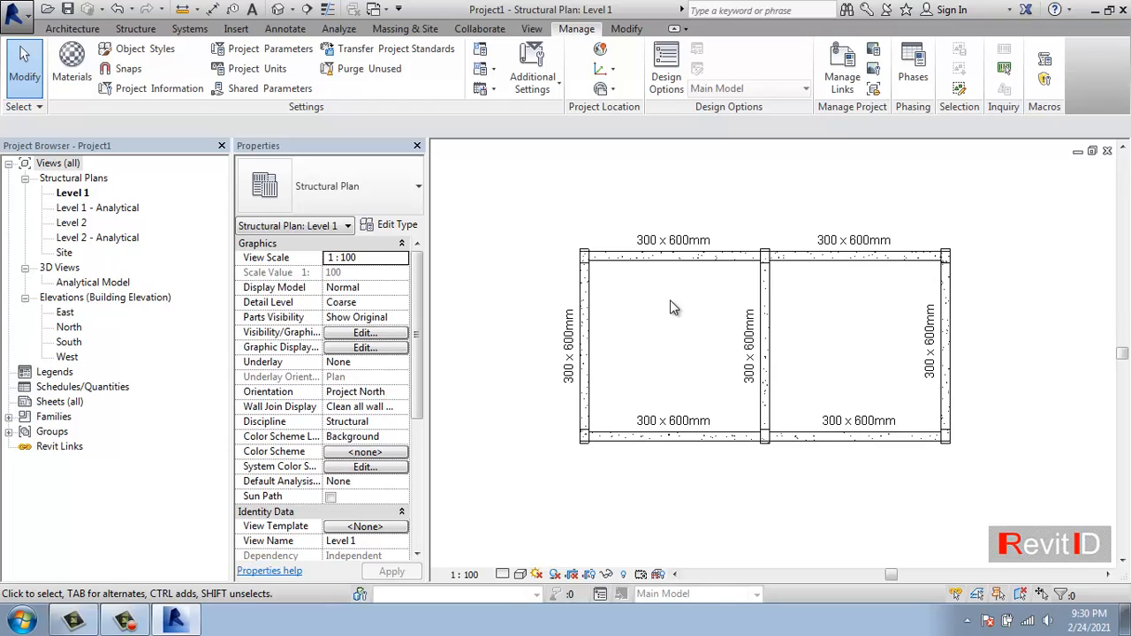
Step: Open Transfer Project Standards with Latihan RevitID-044.rvt as the source and review the item categories available to copy
left_click(376, 57)
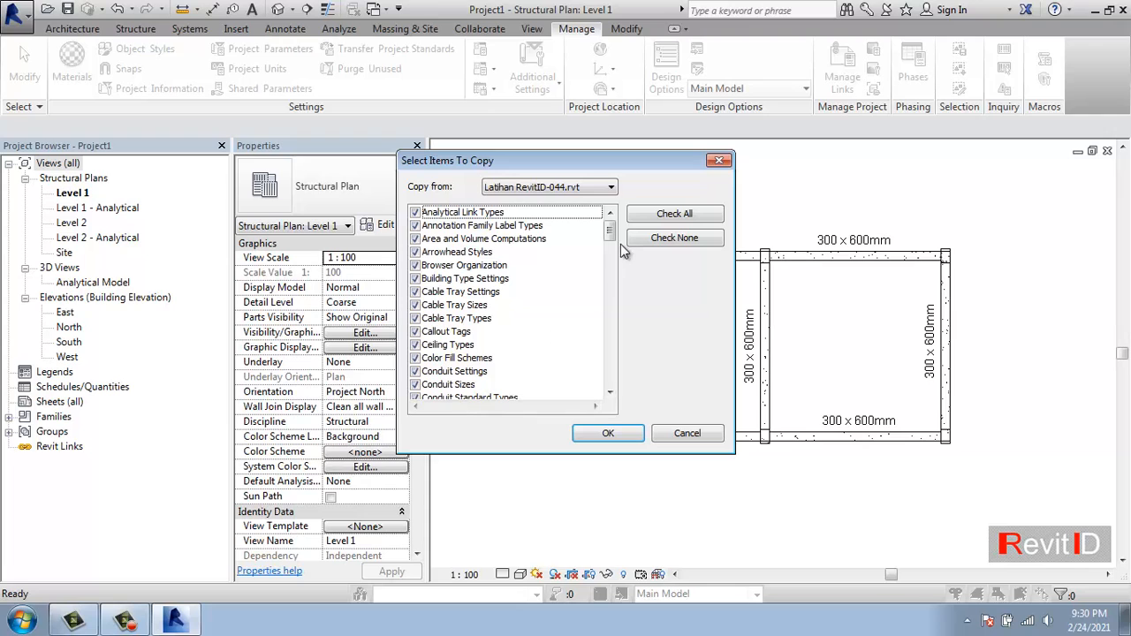
left_click_drag(609, 232, 606, 389)
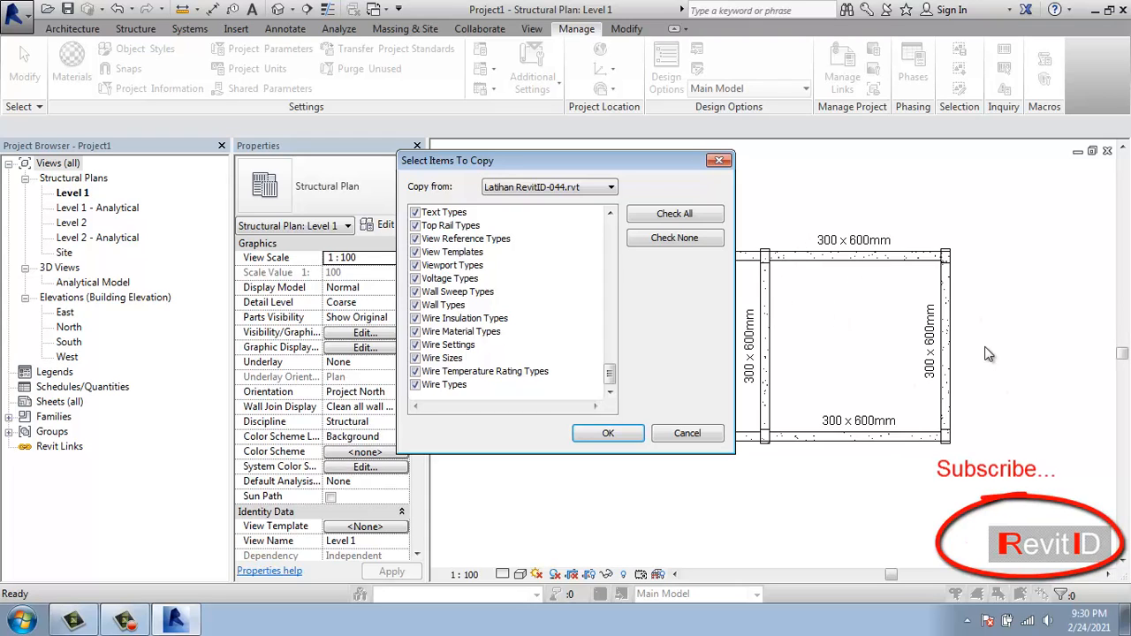
left_click_drag(610, 375, 609, 232)
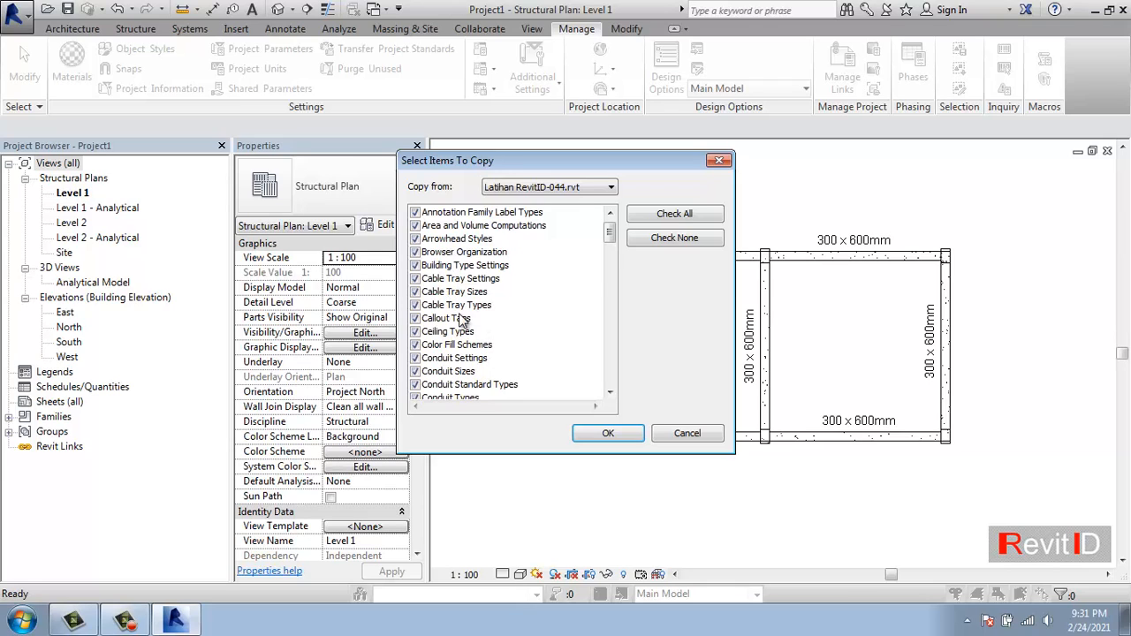
left_click_drag(609, 233, 610, 252)
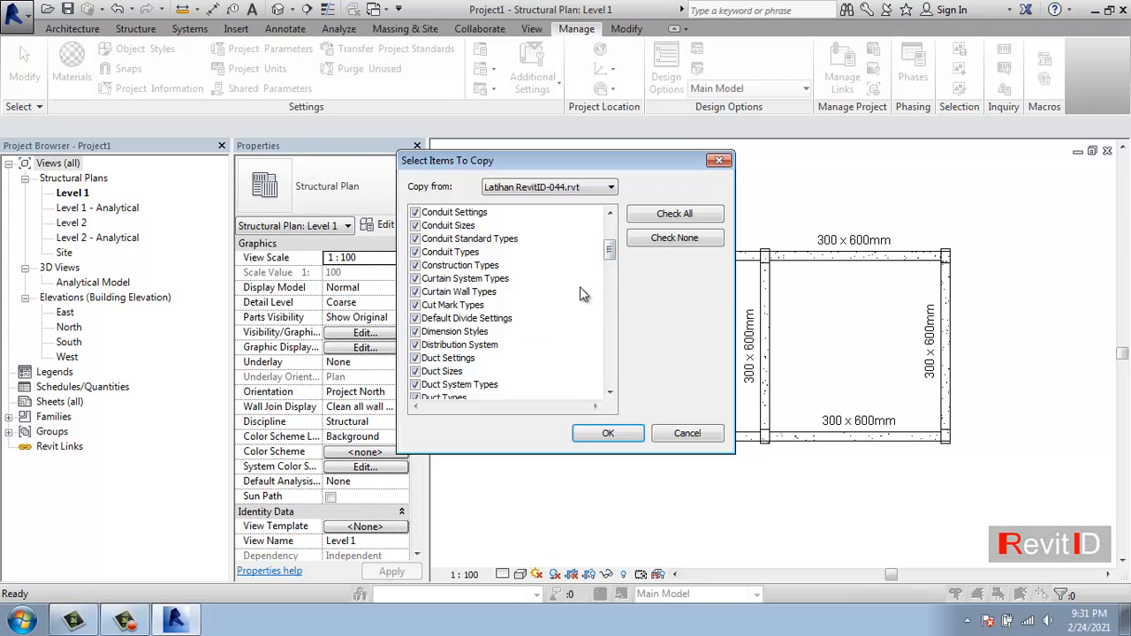
left_click_drag(611, 251, 609, 288)
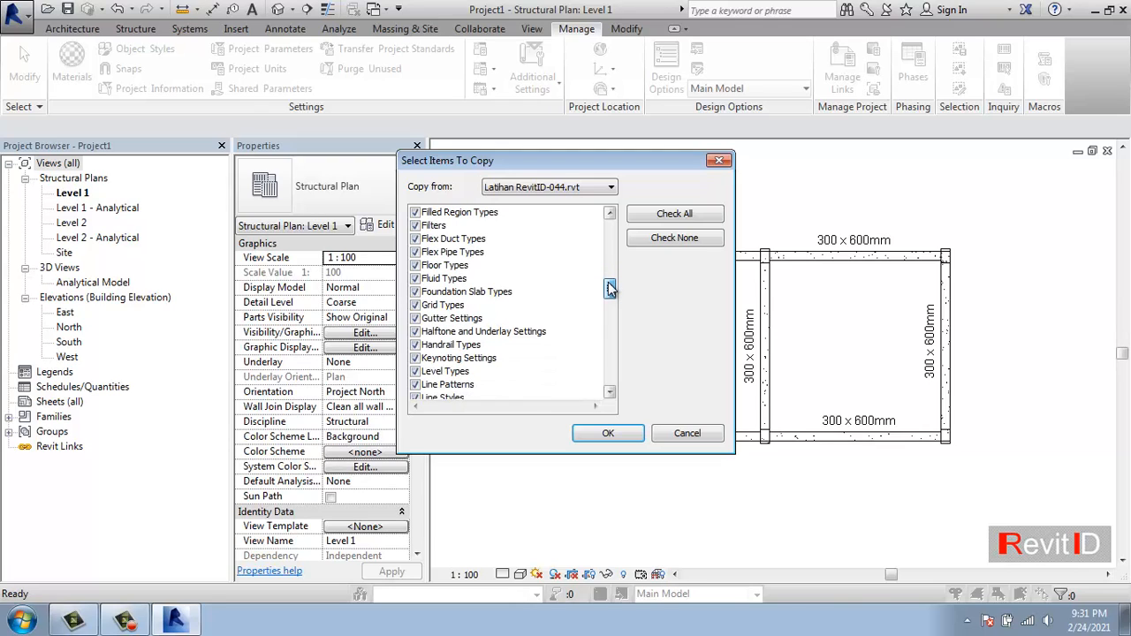
left_click_drag(610, 288, 610, 291)
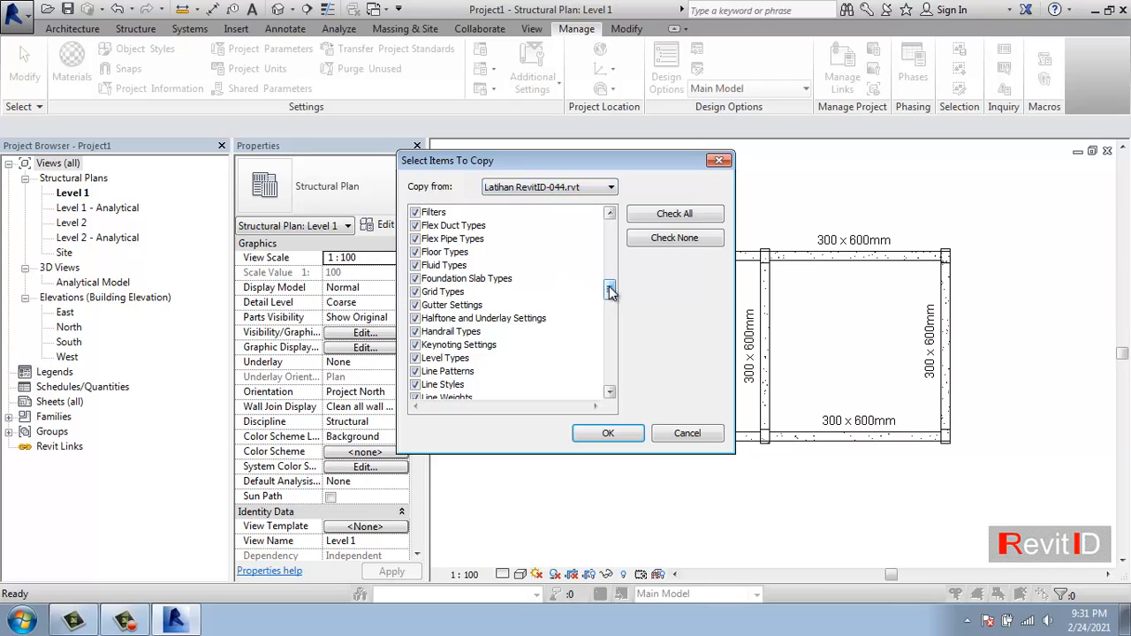
left_click_drag(608, 292, 612, 308)
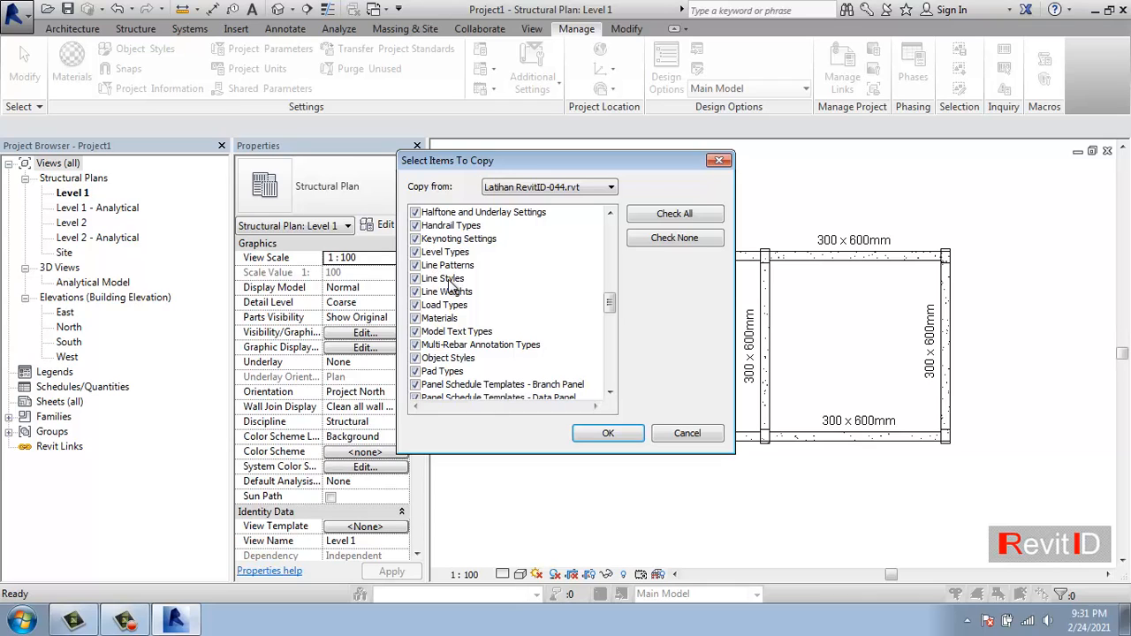
scroll(613, 305, "up", 2)
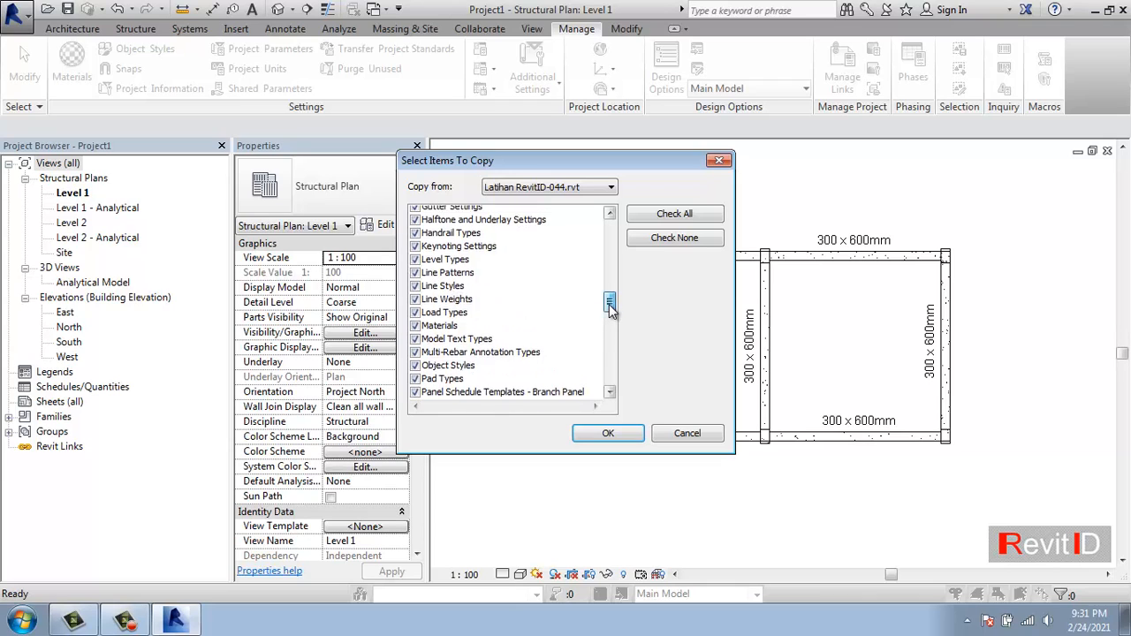
scroll(609, 296, "up", 3)
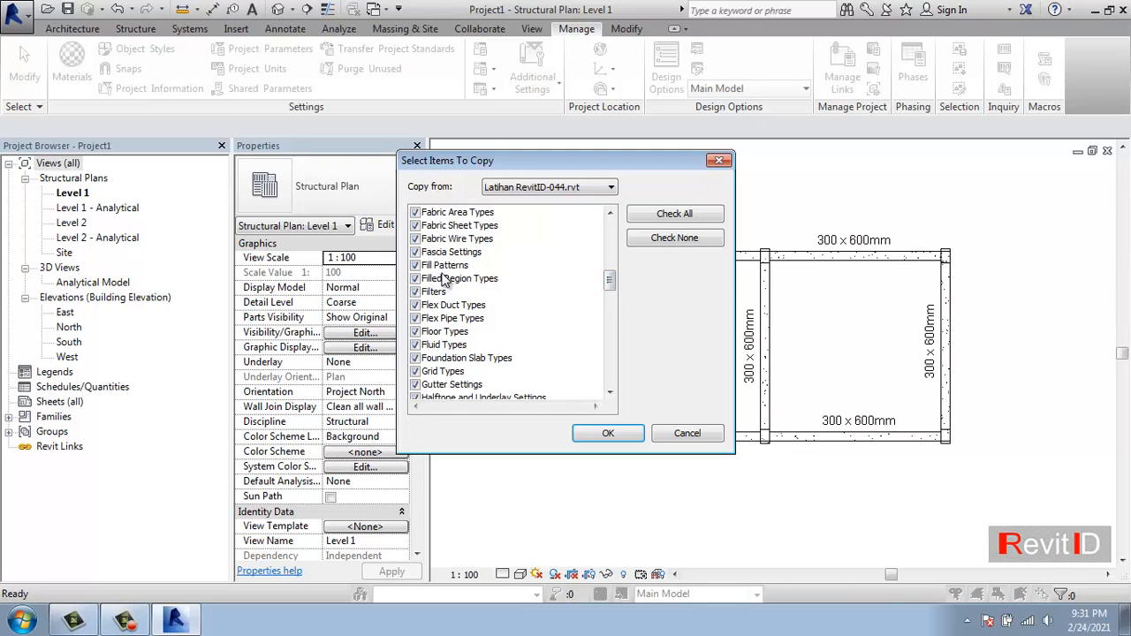
left_click_drag(608, 281, 613, 362)
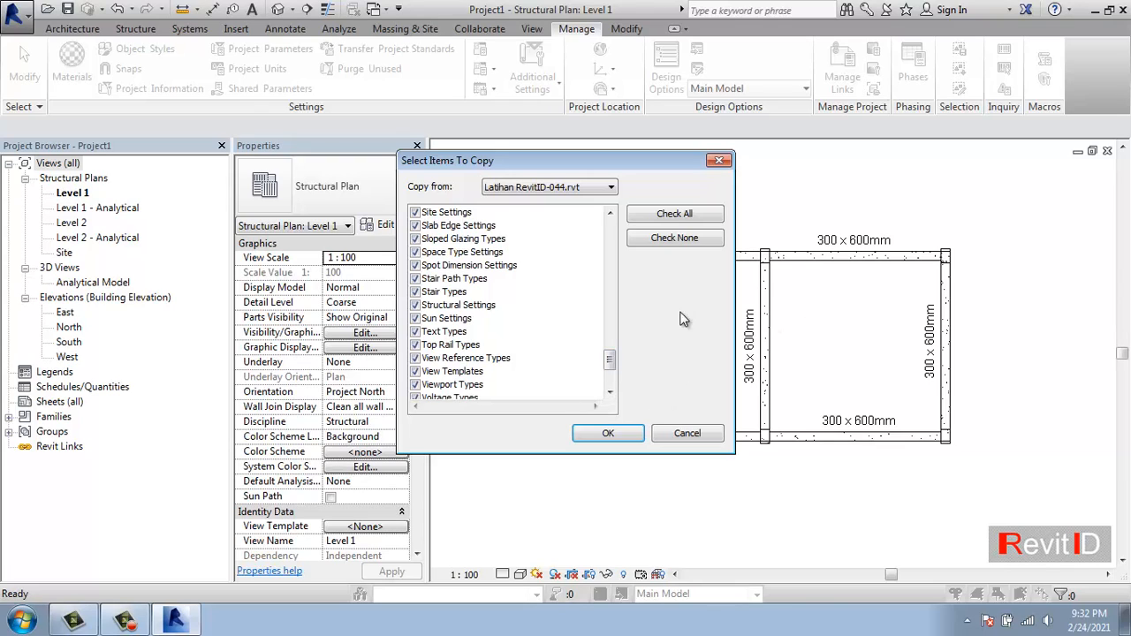
Step: Exclude all items except View Templates and copy them from Latihan RevitID-044.rvt into Project1
left_click(669, 239)
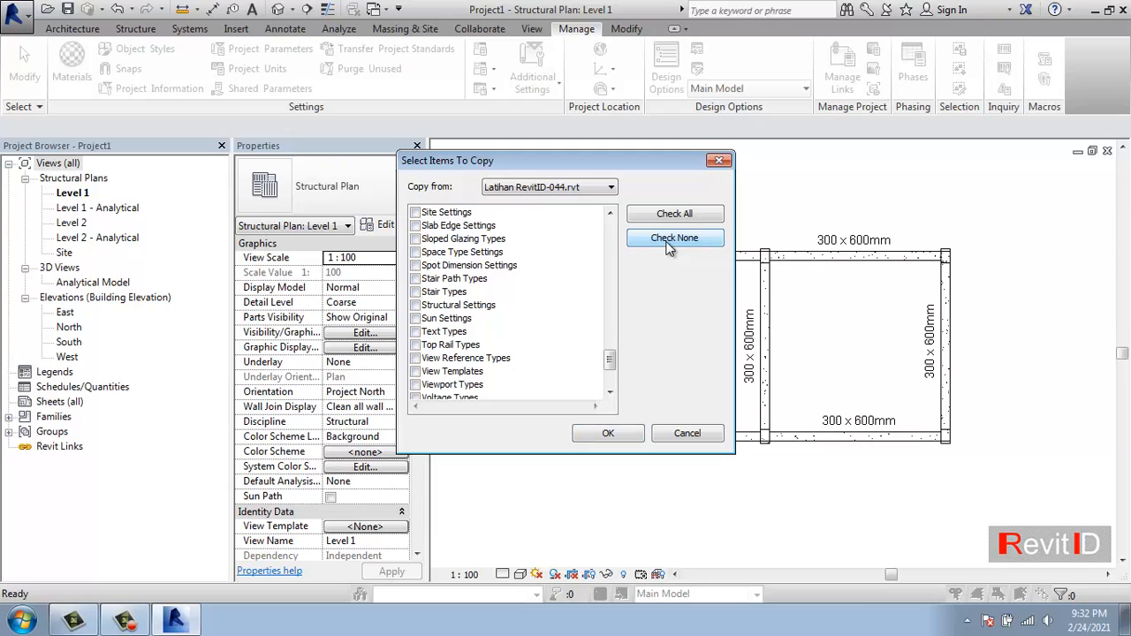
left_click(415, 372)
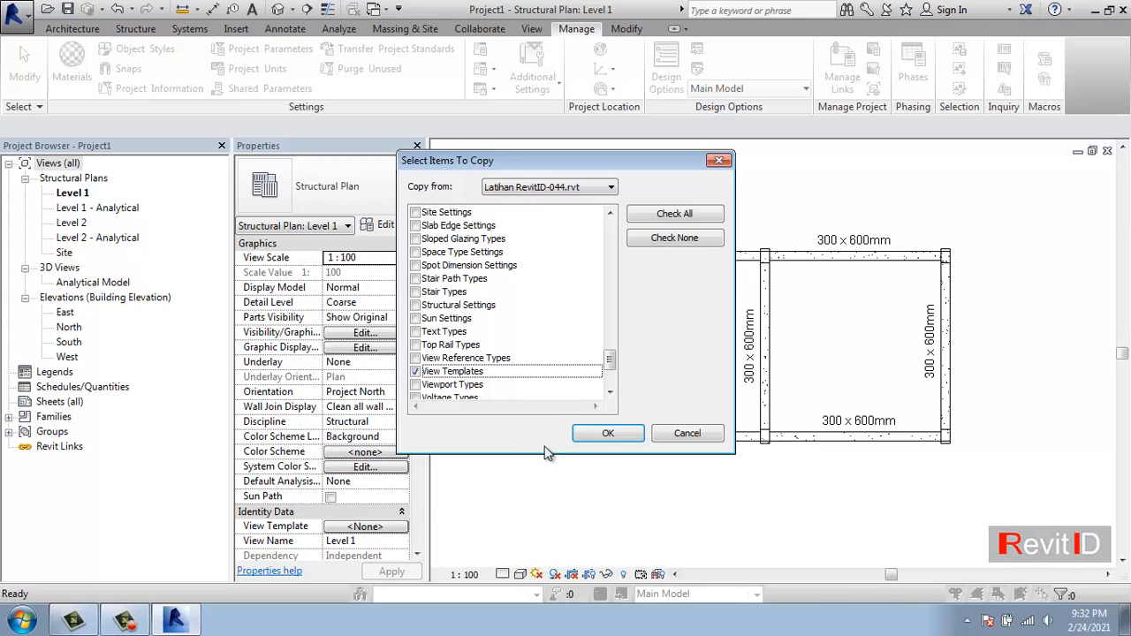
left_click(607, 436)
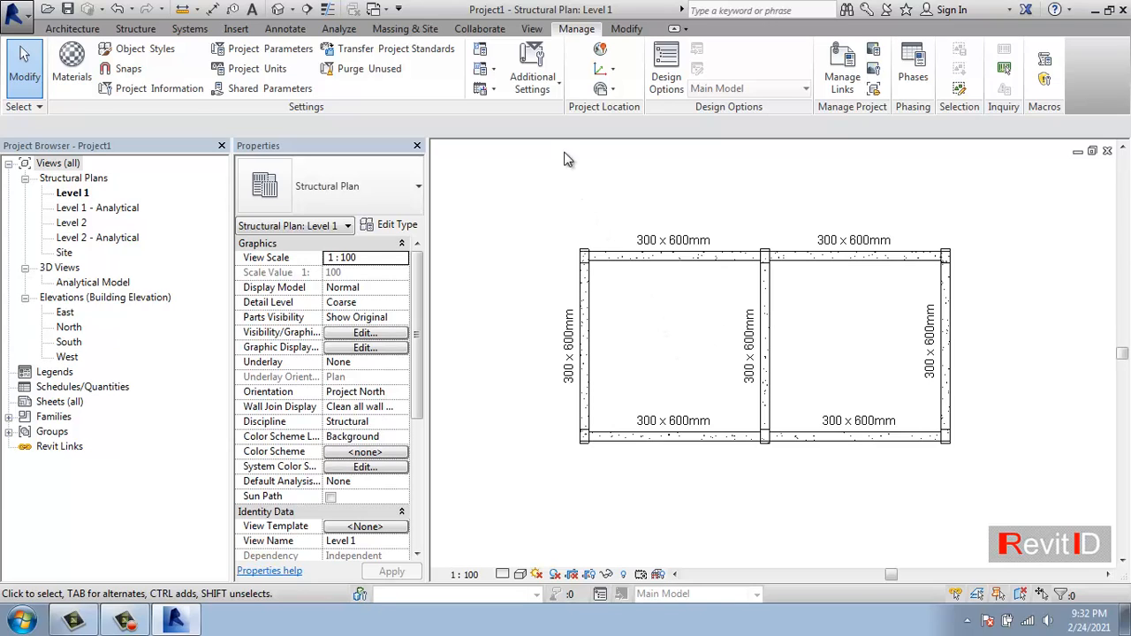
Step: Inspect the DENAH, DENAH_KOLOM and DENAH_PONDASI view templates in Project1's view template manager, without changing them
left_click(531, 29)
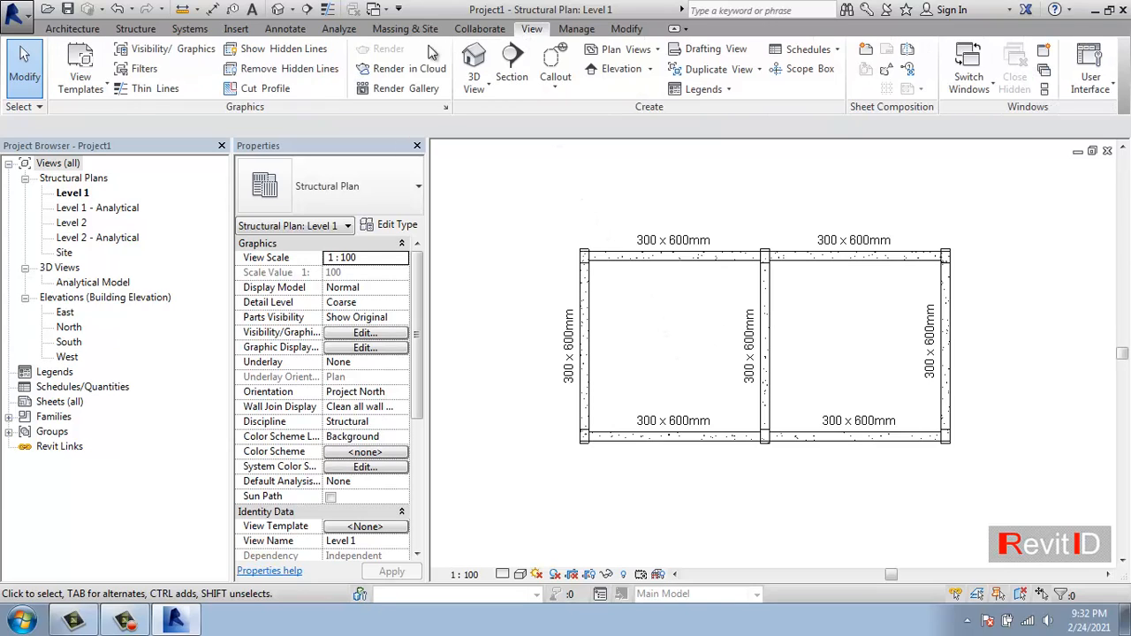
left_click(104, 90)
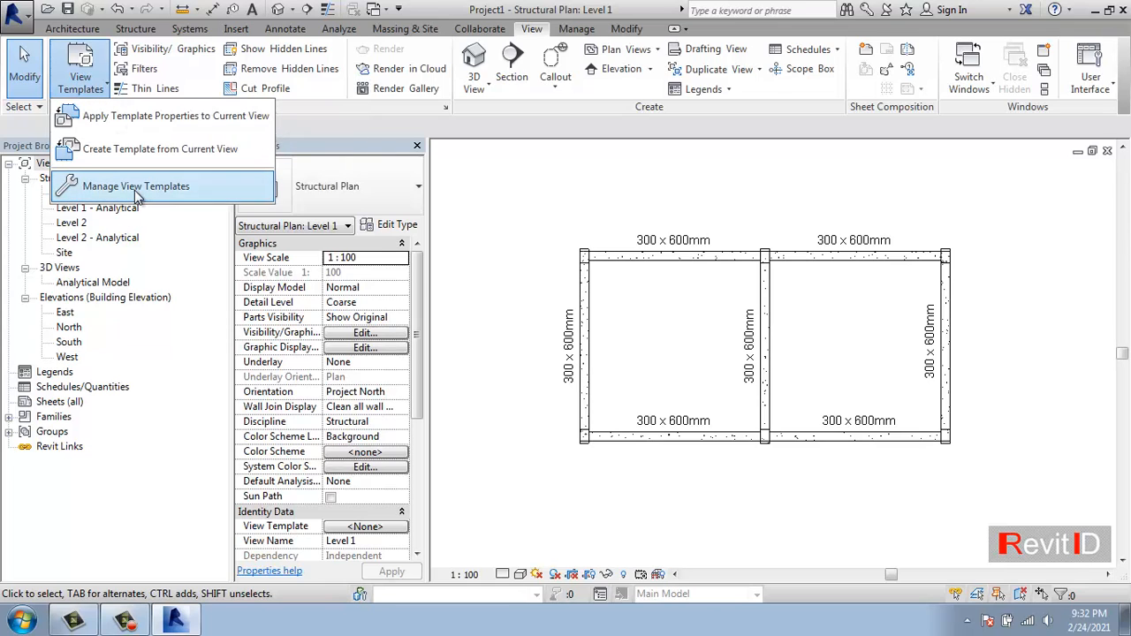
left_click(93, 186)
left_click(181, 311)
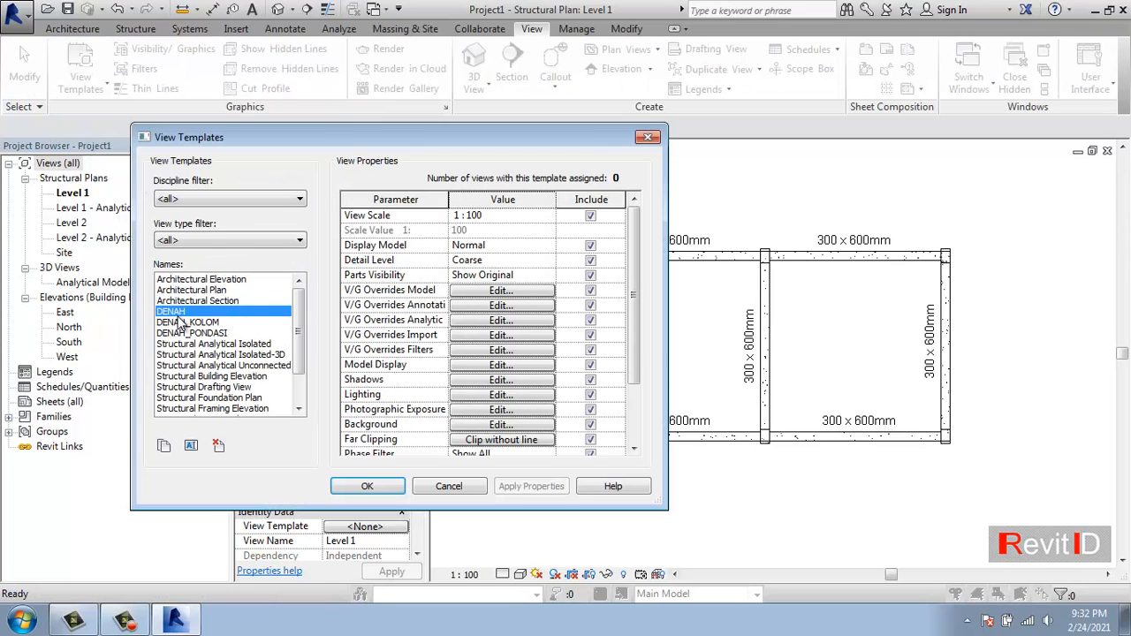
left_click(199, 322)
left_click(203, 333)
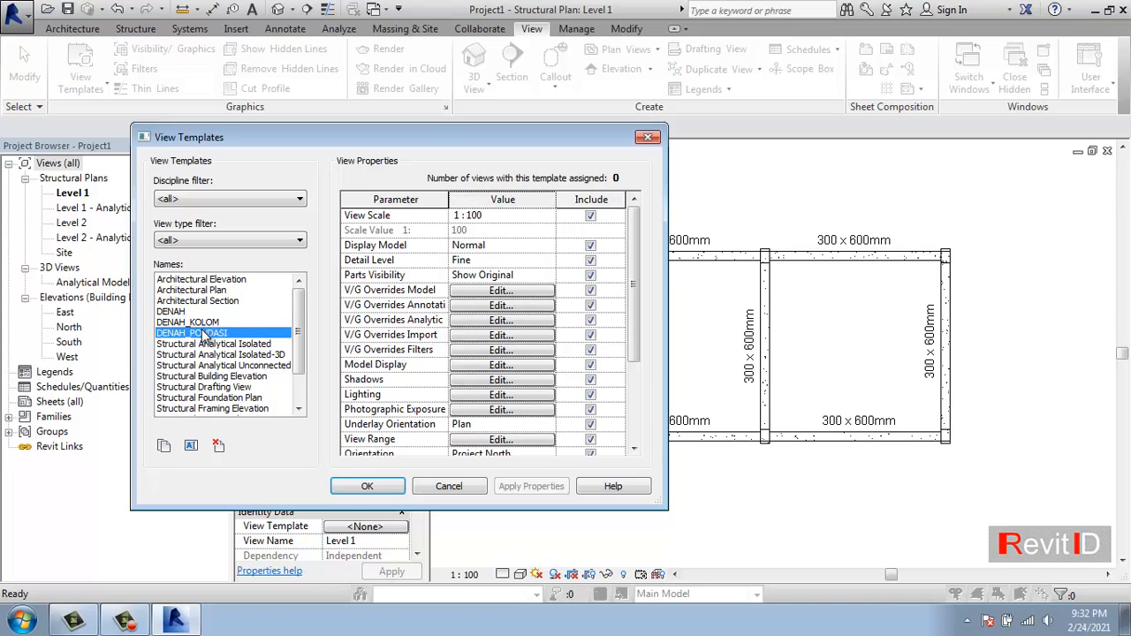
left_click(476, 491)
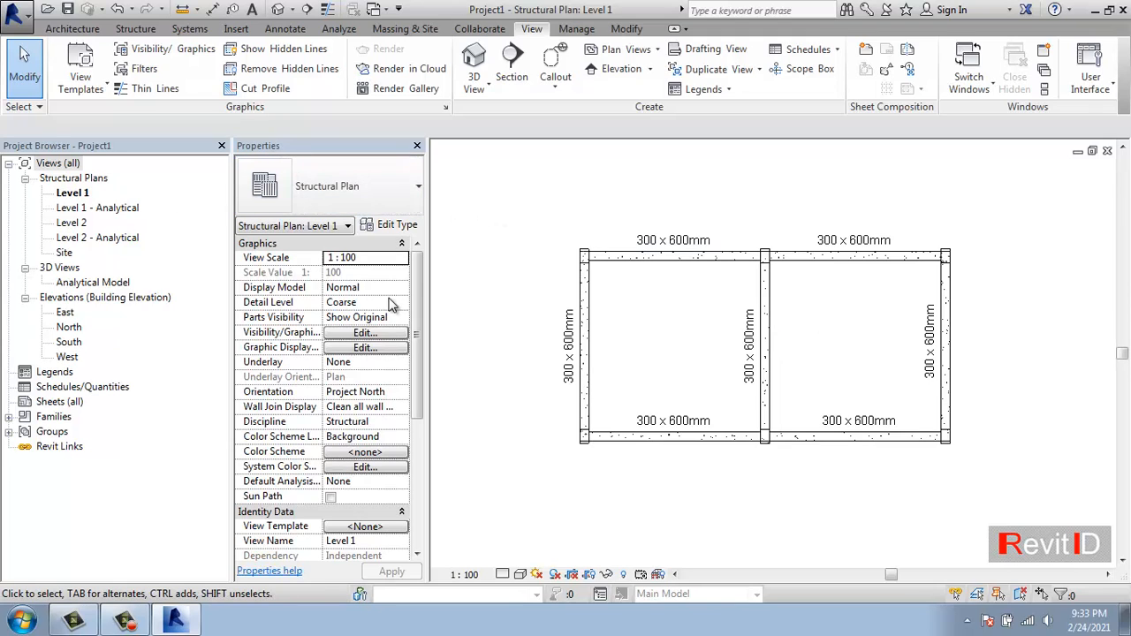
Step: Assign the DENAH view template to the Level 1 structural plan
scroll(387, 336, "down", 3)
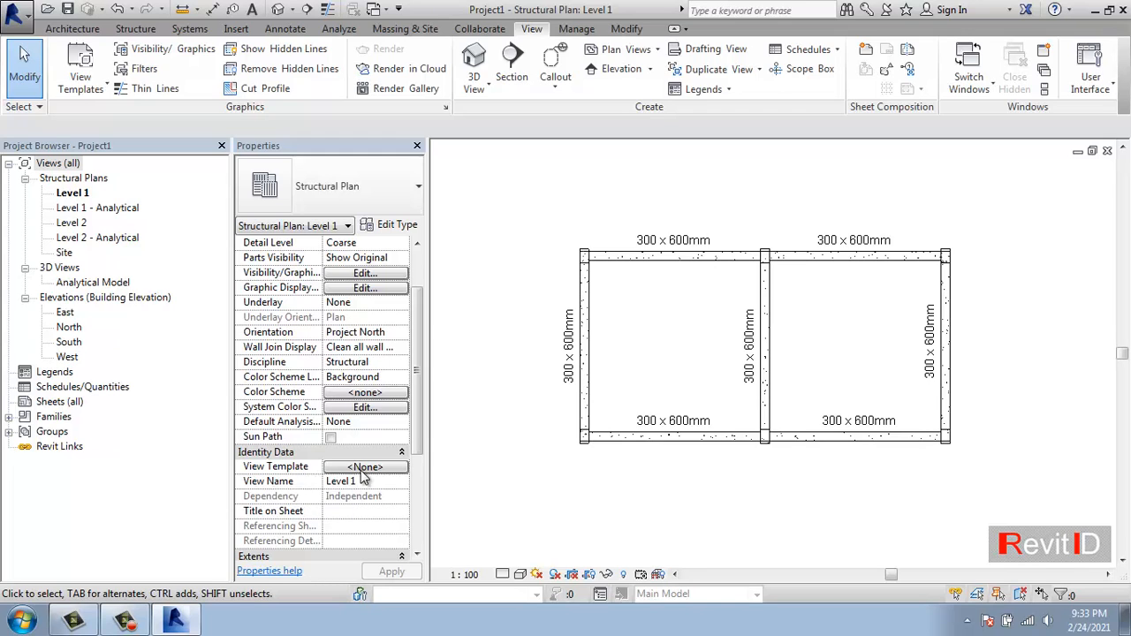
left_click(363, 468)
left_click(182, 301)
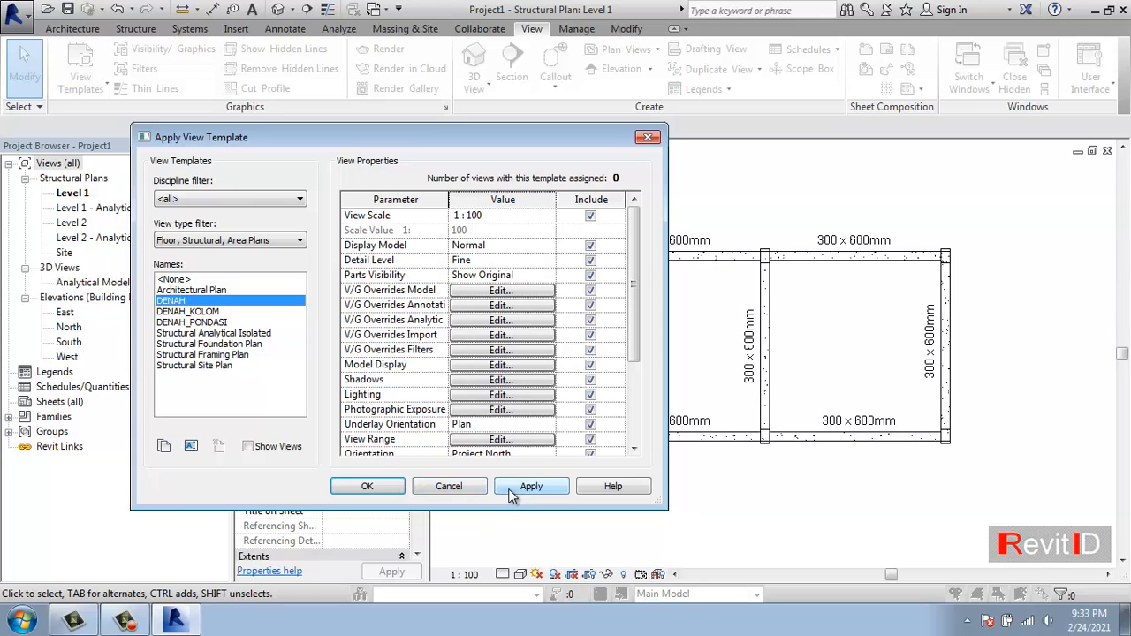
left_click(531, 486)
left_click(366, 486)
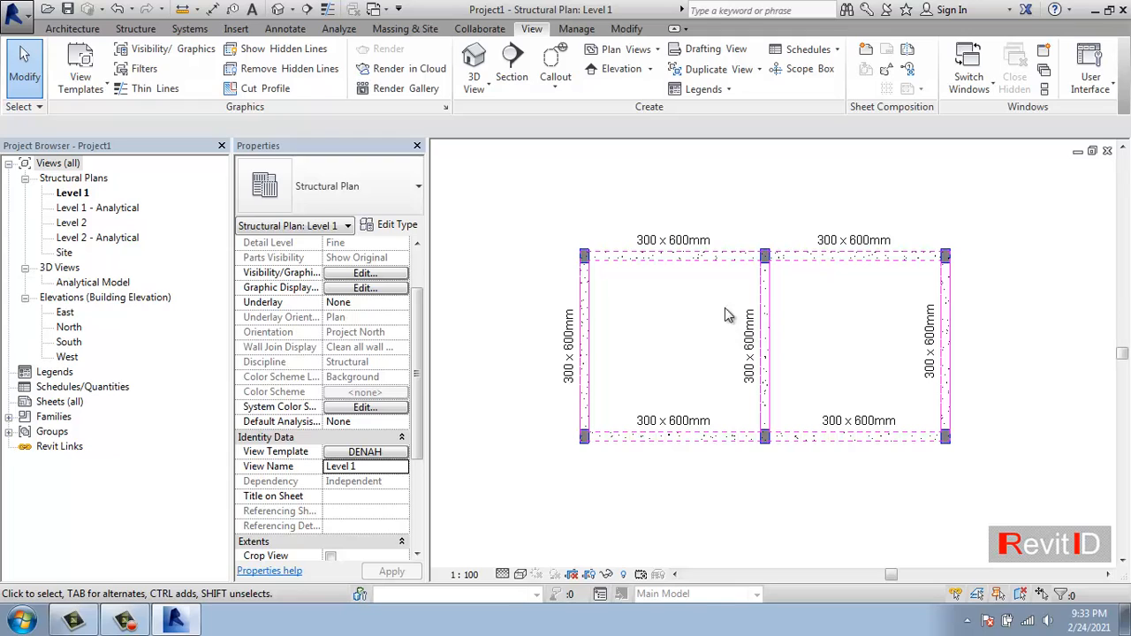
Step: Review the structural wall types available in Project1, without placing a wall
left_click(135, 29)
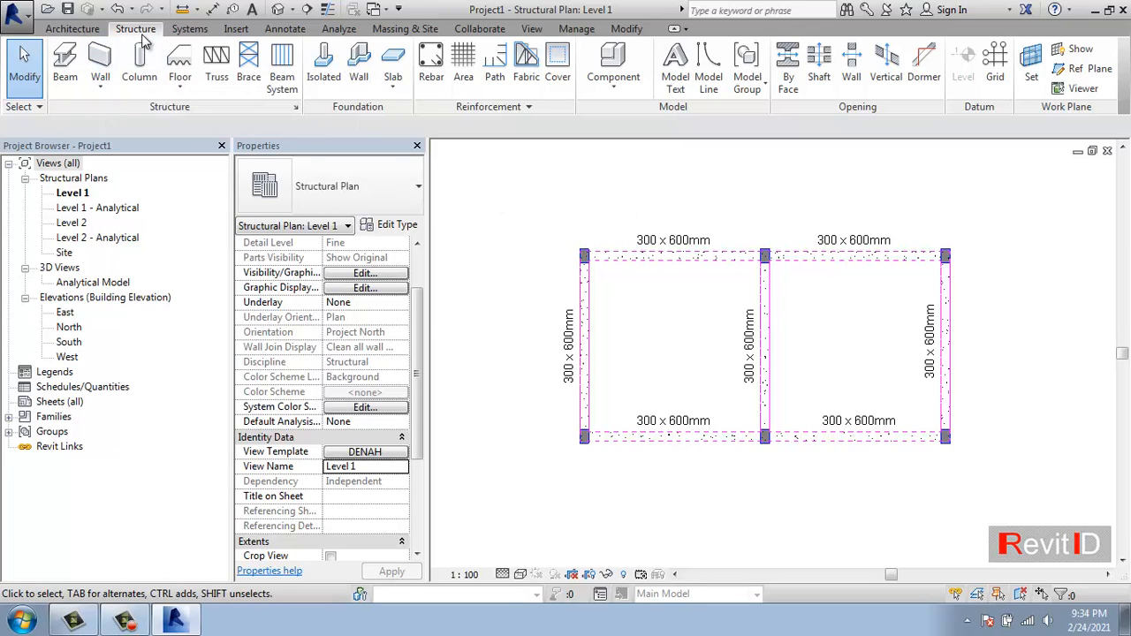
left_click(100, 60)
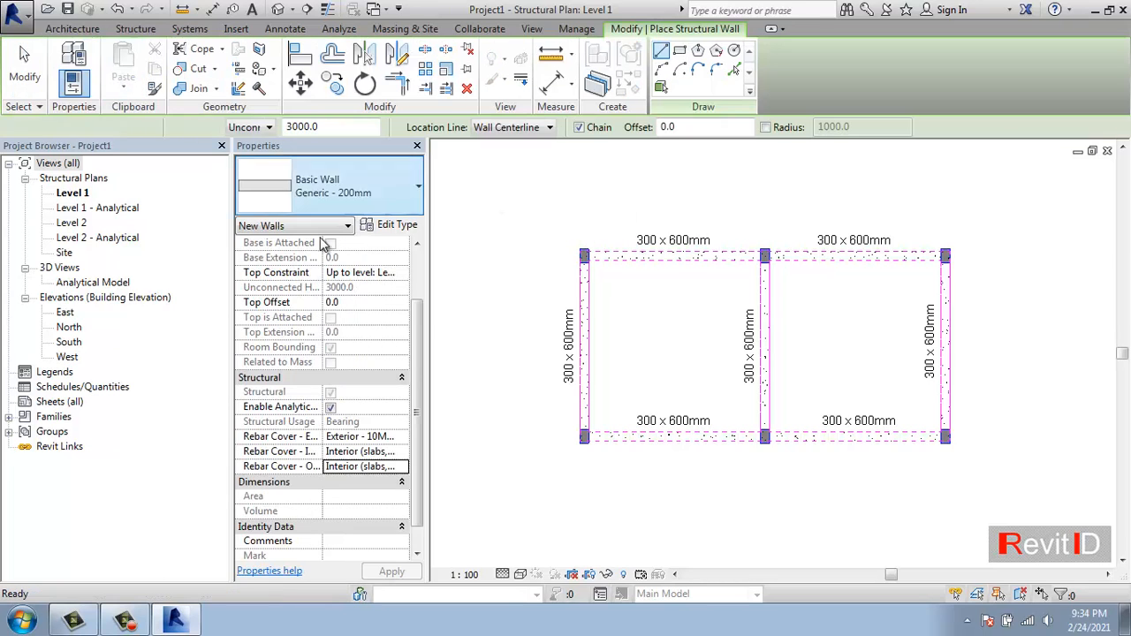
left_click(380, 201)
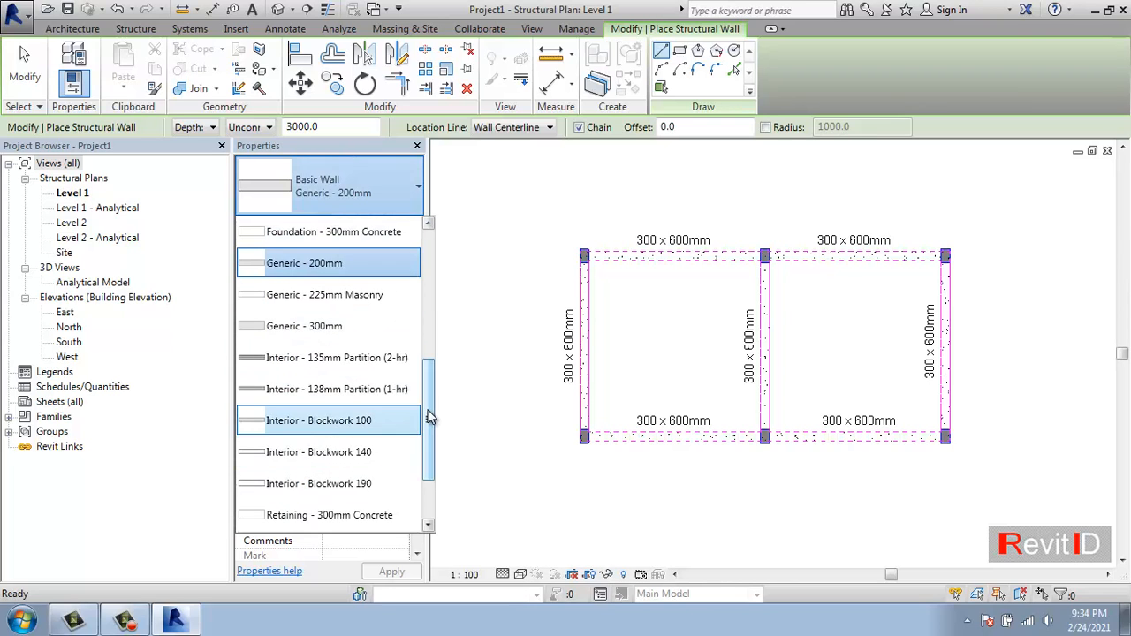
left_click_drag(430, 409, 431, 283)
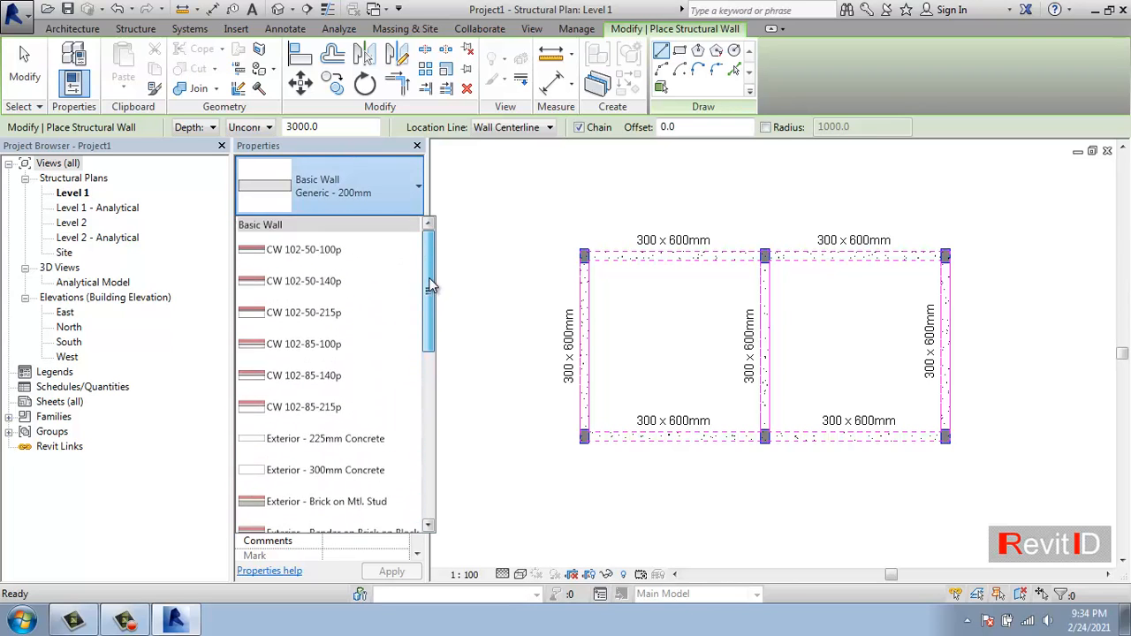
left_click(497, 224)
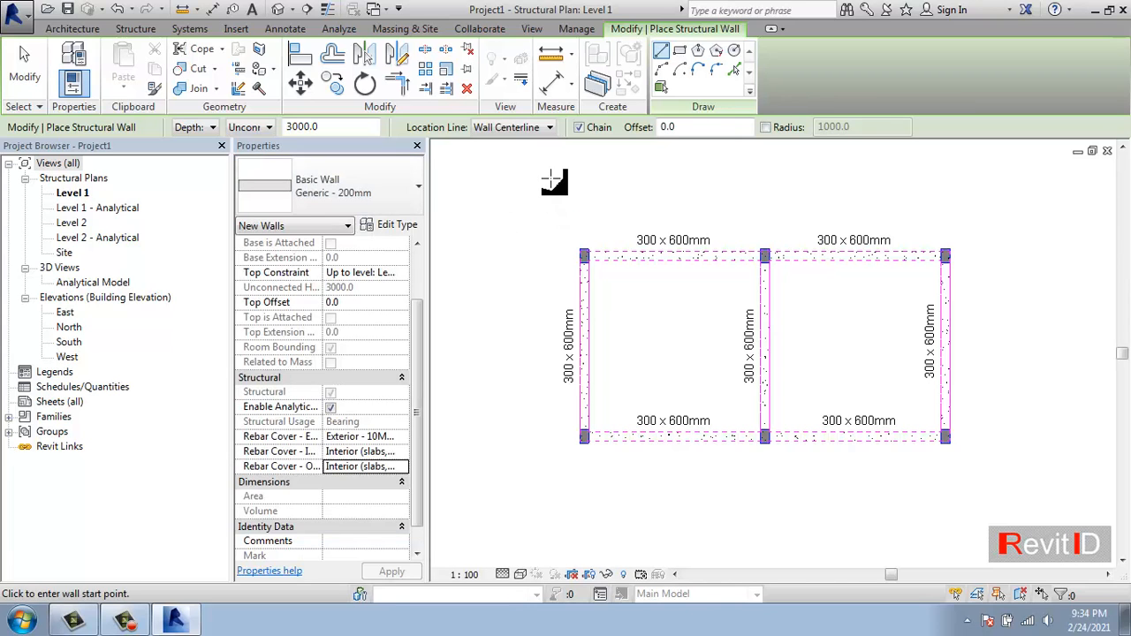
key("Escape")
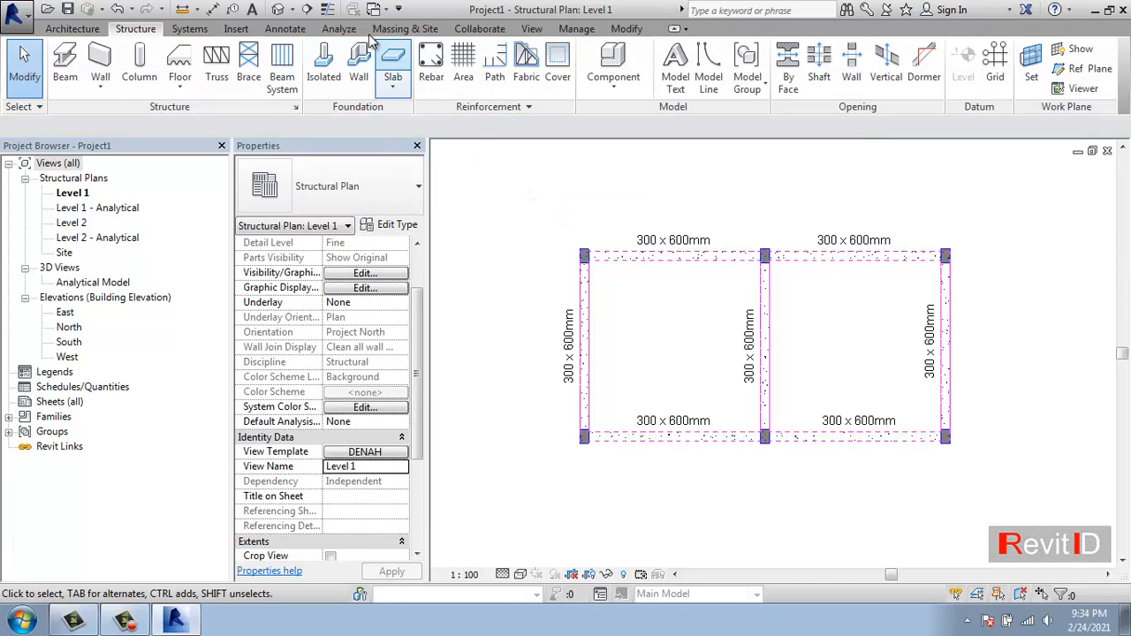
Step: Switch to Latihan RevitID-044.rvt and review its structural wall types, without placing a wall
left_click(375, 11)
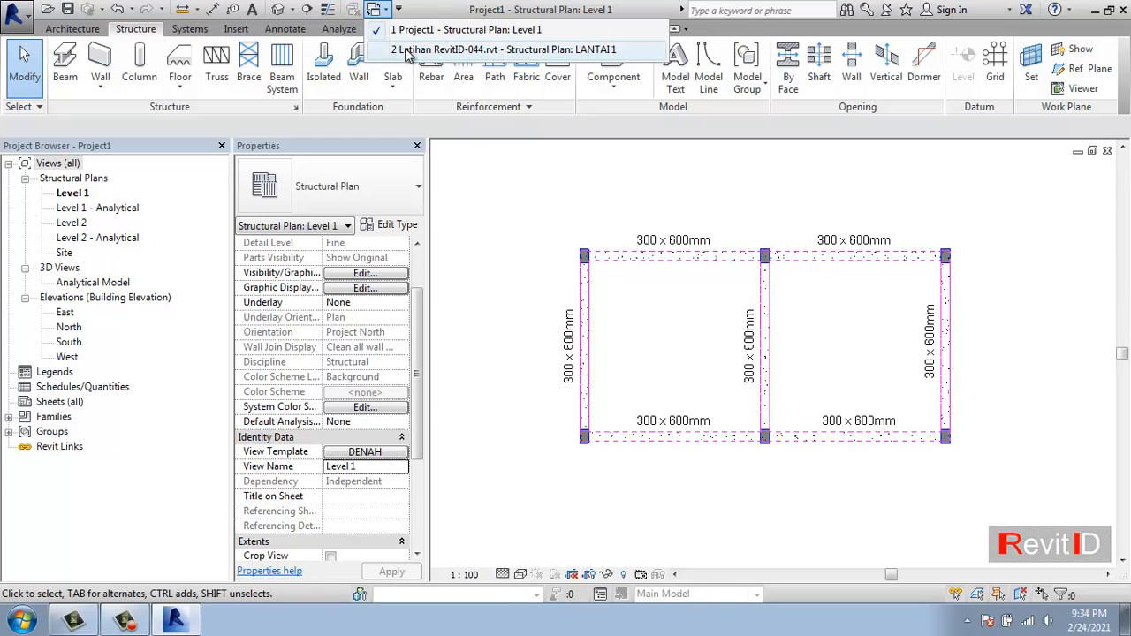
left_click(451, 50)
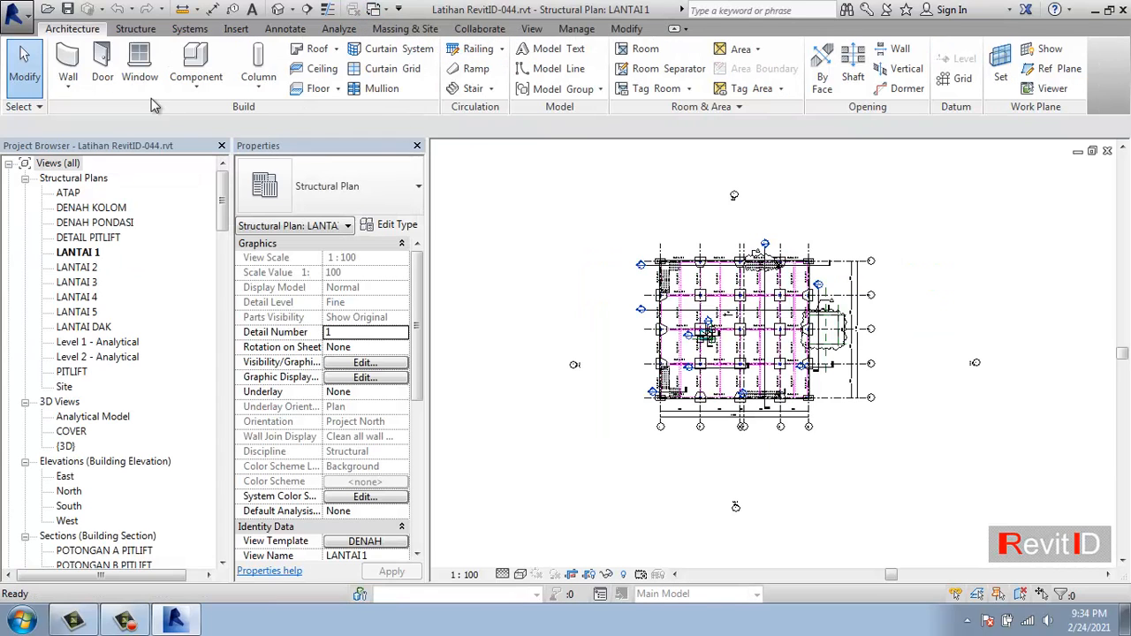
left_click(137, 29)
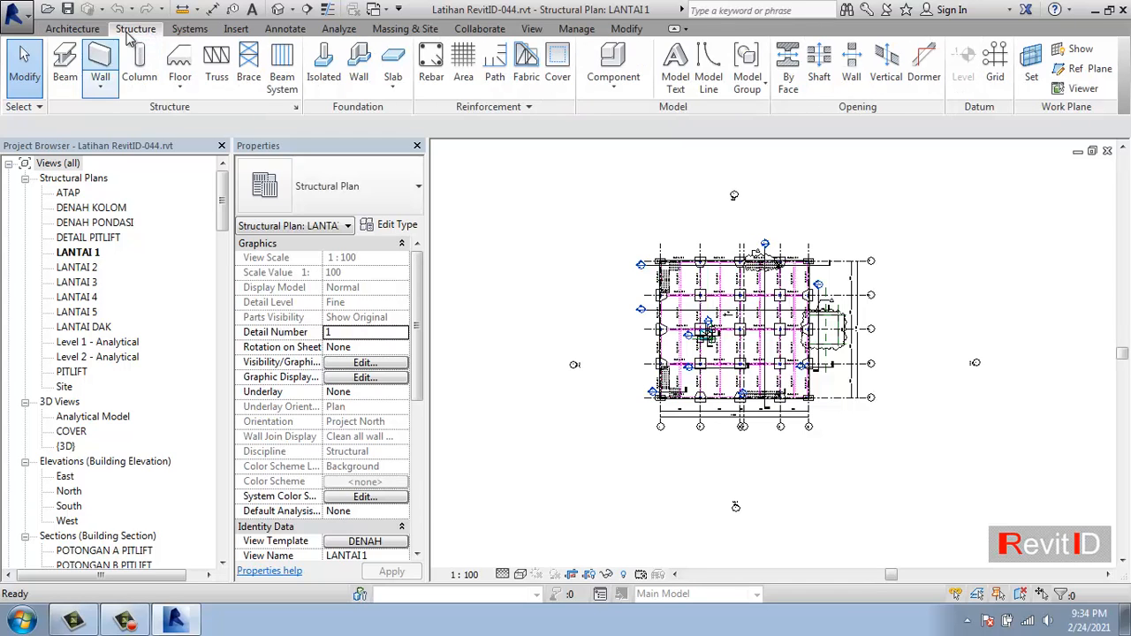
left_click(111, 58)
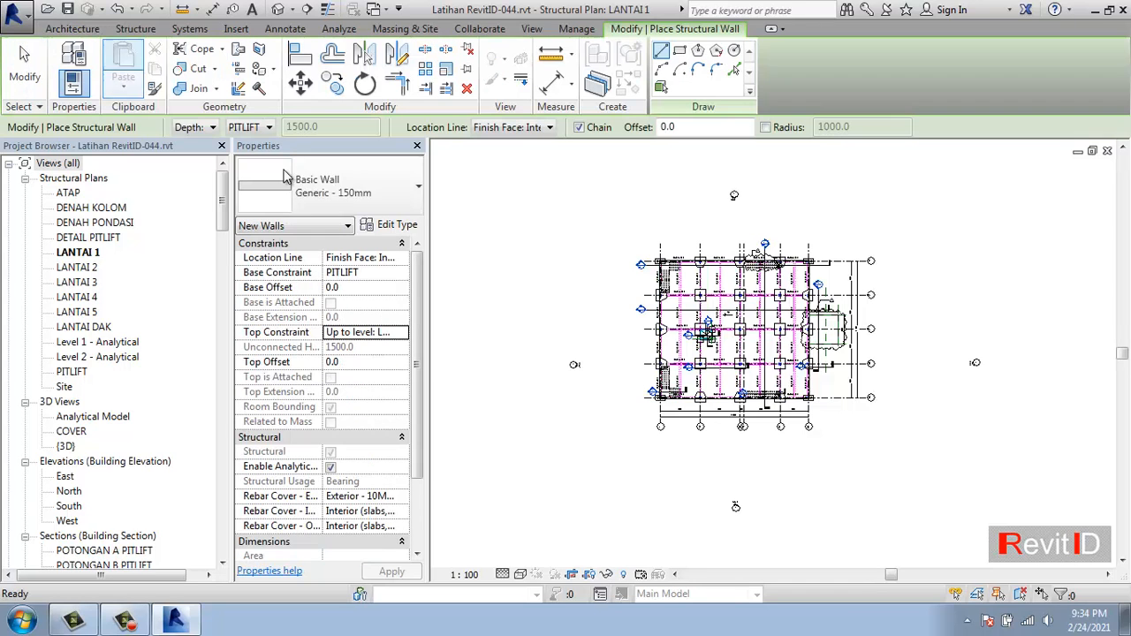
left_click(382, 183)
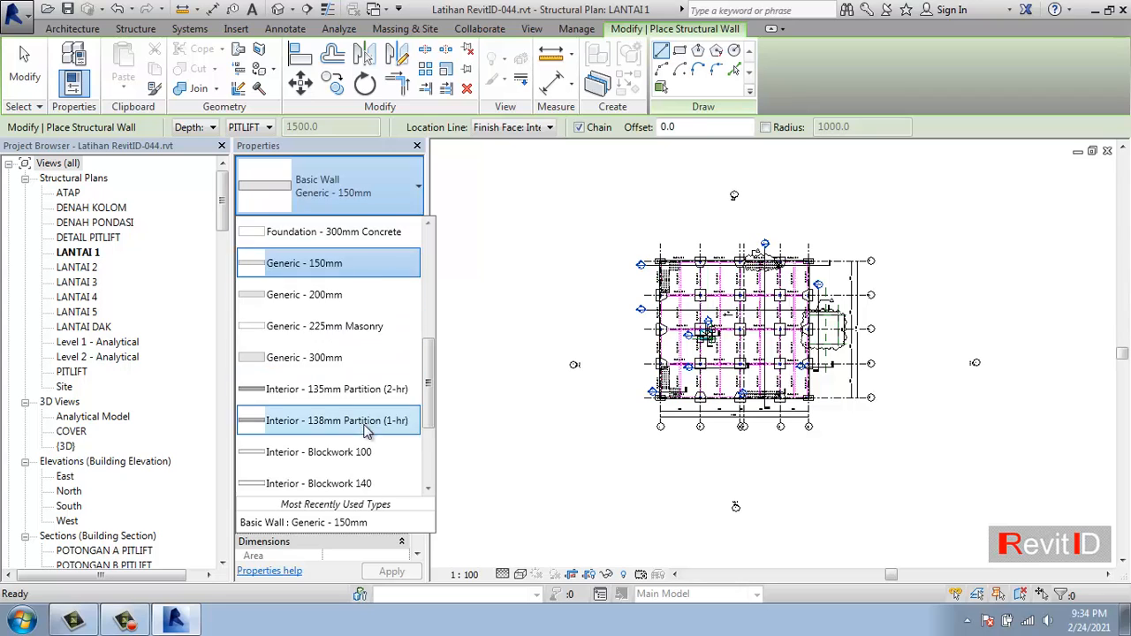
mouse_move(428, 354)
left_mouse_down()
mouse_move(434, 235)
mouse_move(423, 359)
left_mouse_up()
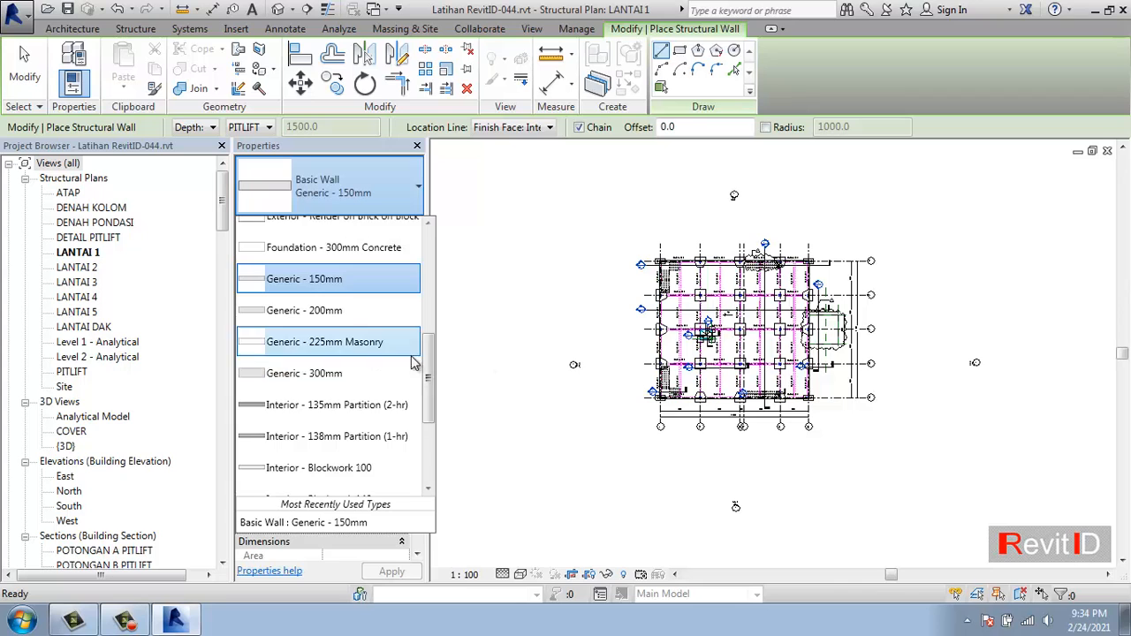
scroll(419, 452, "down", 3)
key("Escape")
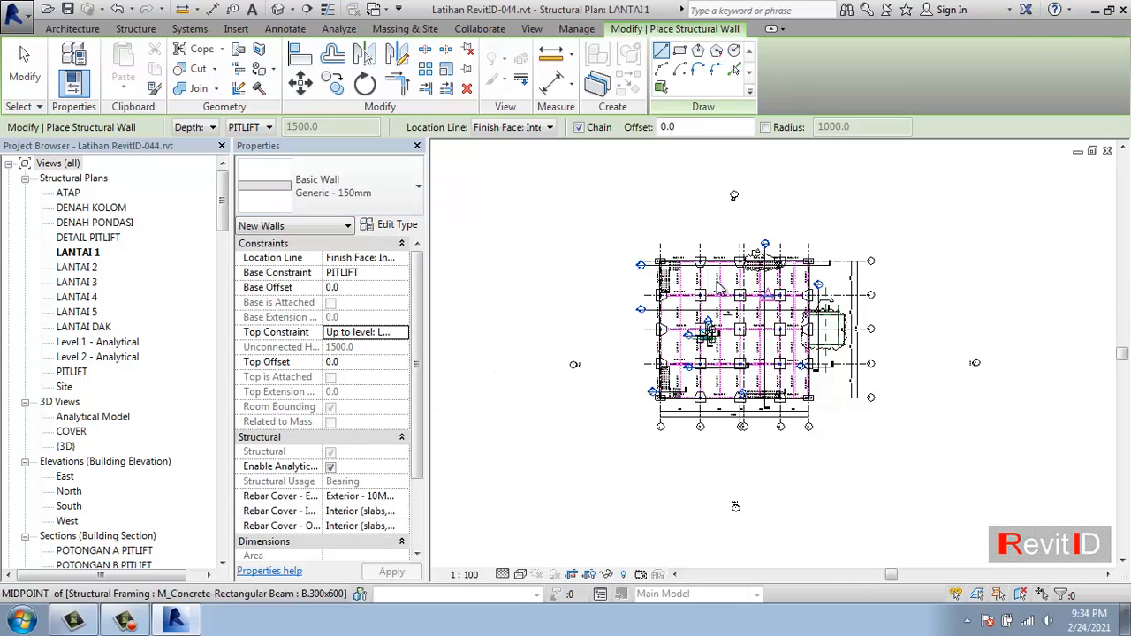
key("Escape")
Step: Return to Project1's Level 1 plan and compare its structural wall types with those of Latihan RevitID-044.rvt, without placing a wall
left_click(385, 11)
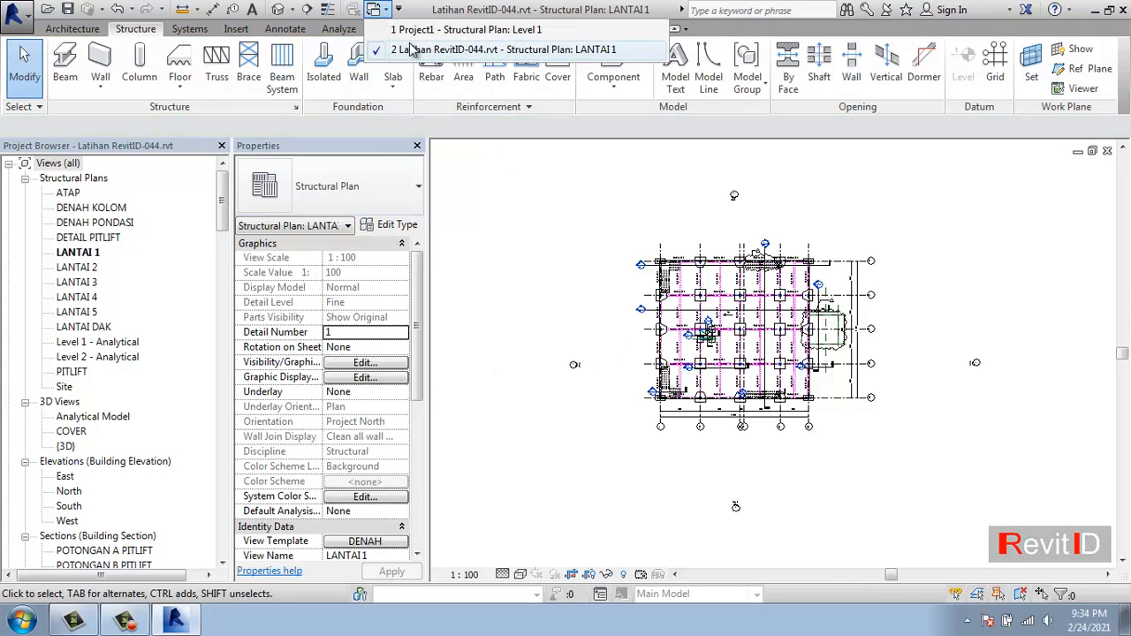
left_click(424, 22)
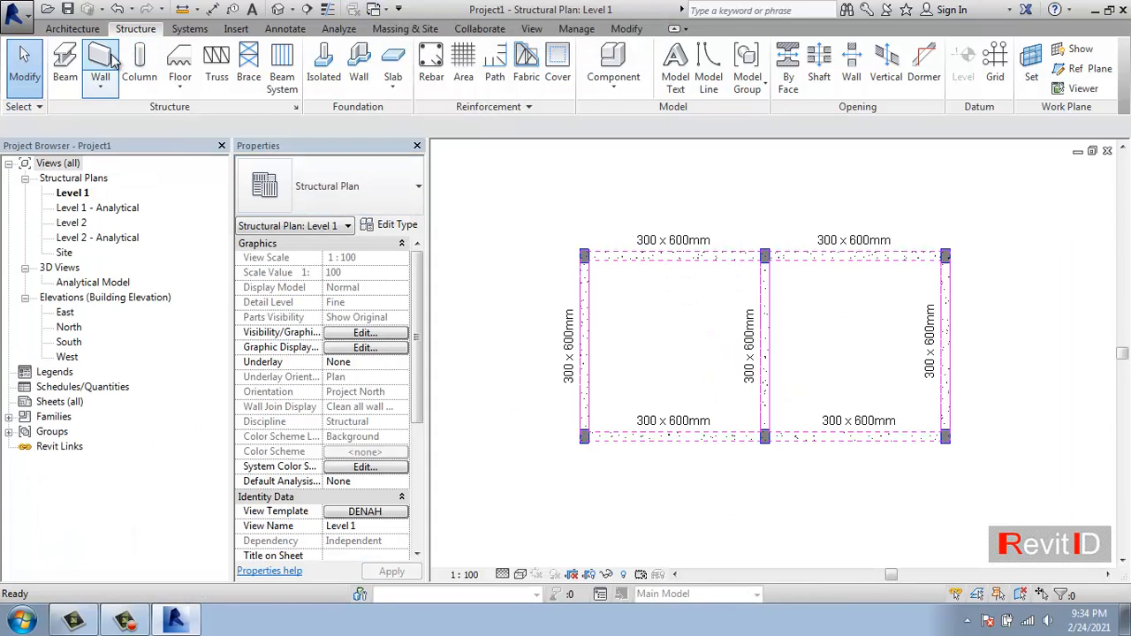
left_click(100, 57)
left_click(351, 191)
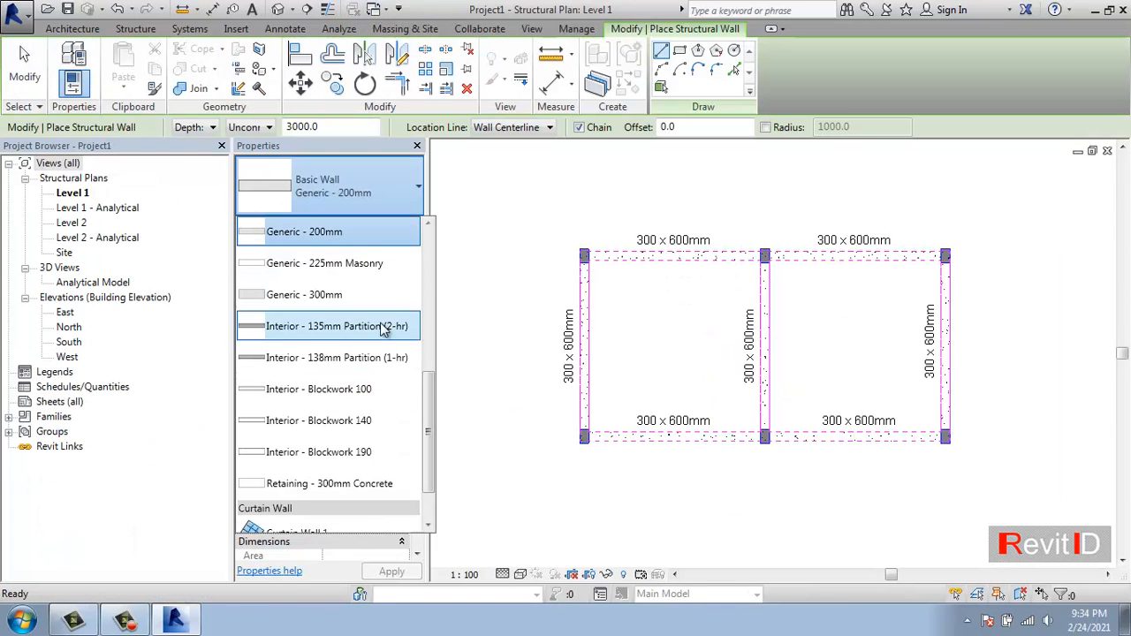
left_click_drag(434, 365, 439, 354)
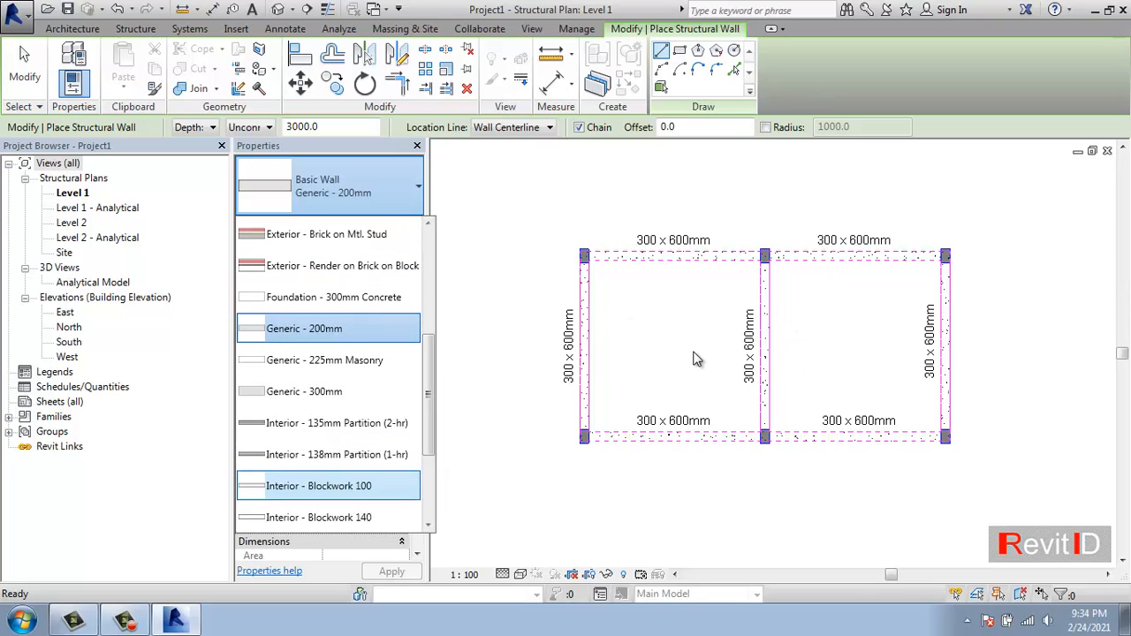
left_click(650, 293)
key("Escape")
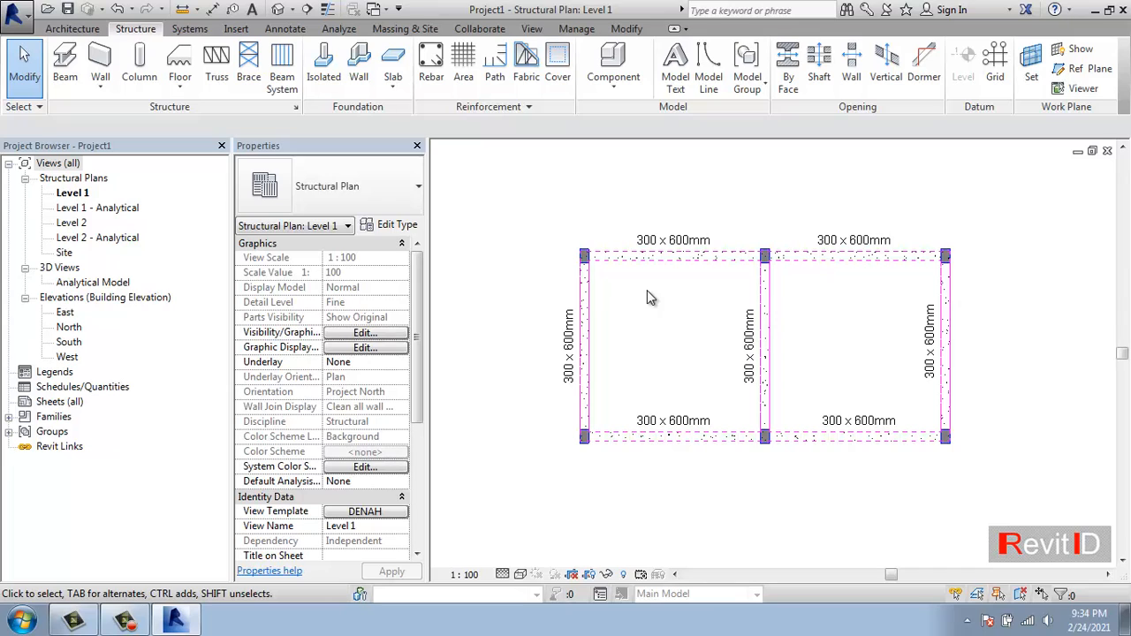
Step: Transfer project standards from Latihan RevitID-044.rvt into Project1, copying only Wall Types
left_click(578, 29)
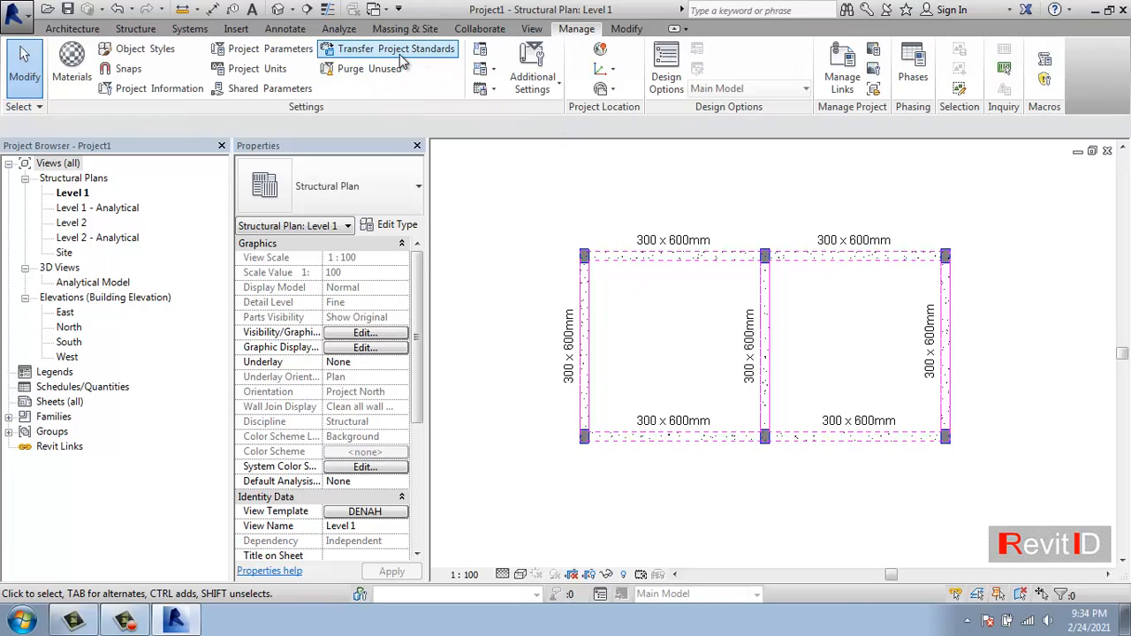
left_click(404, 48)
left_click(682, 237)
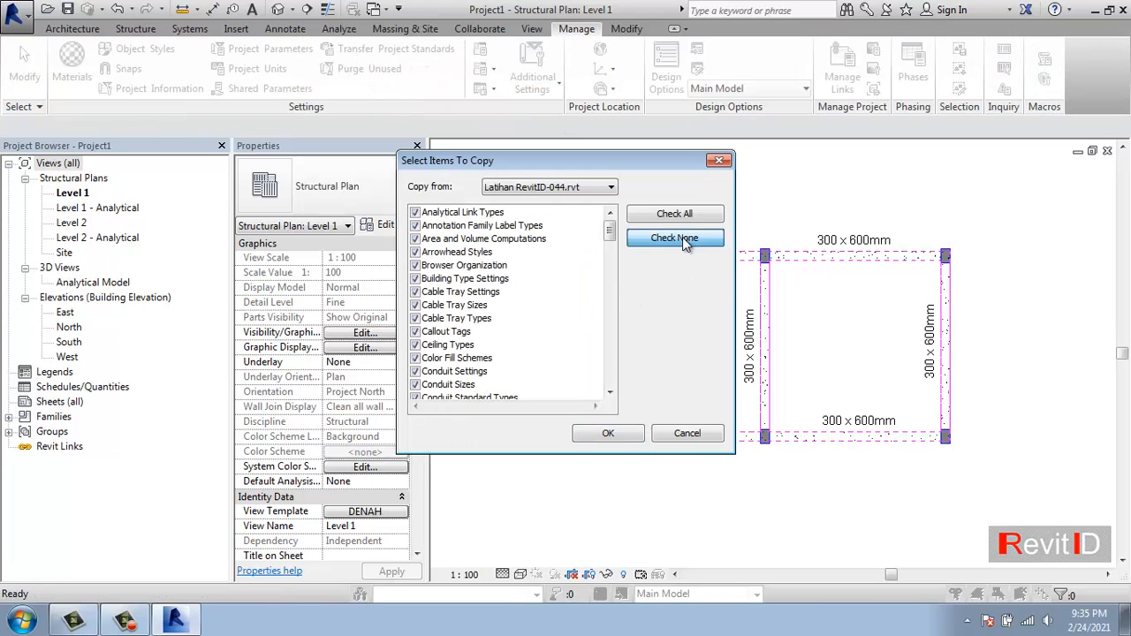
left_click_drag(608, 232, 613, 374)
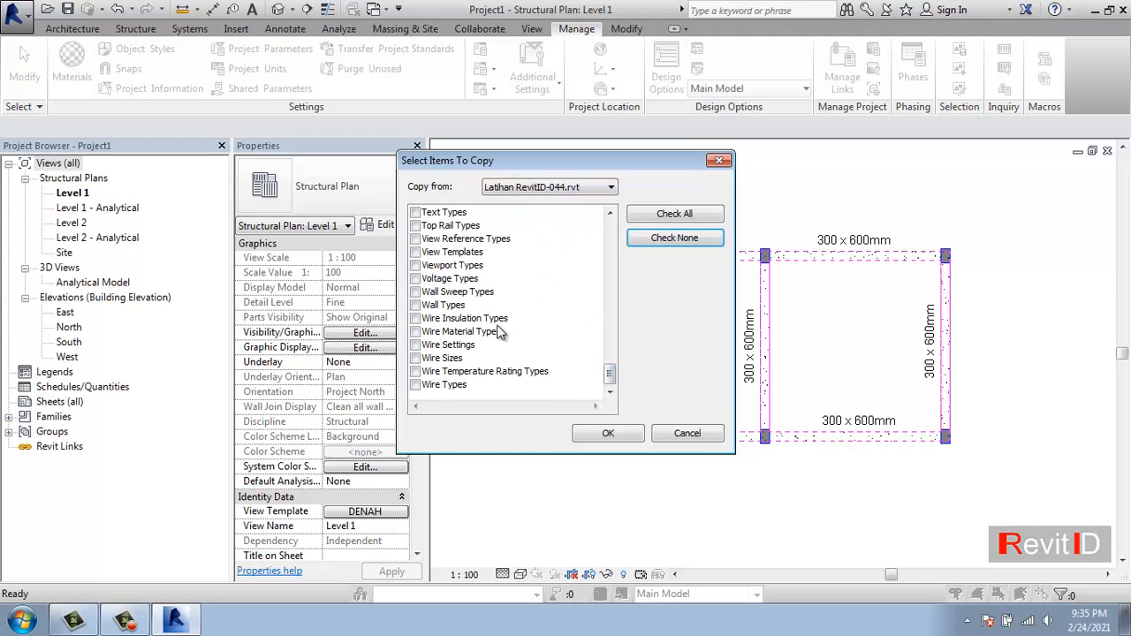
left_click(415, 305)
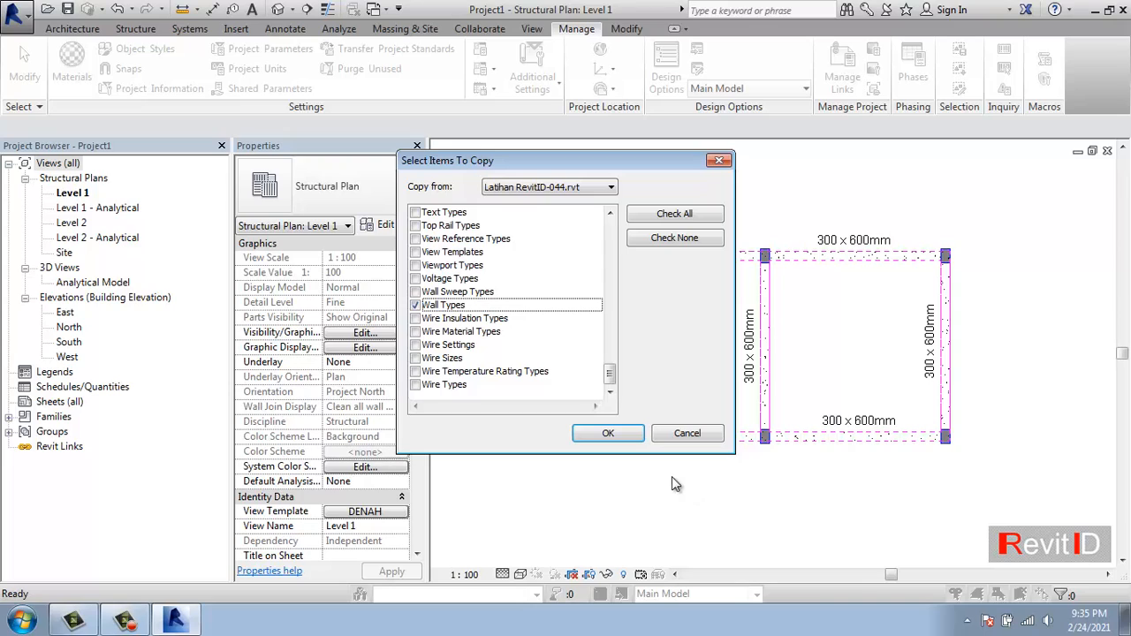
left_click(612, 438)
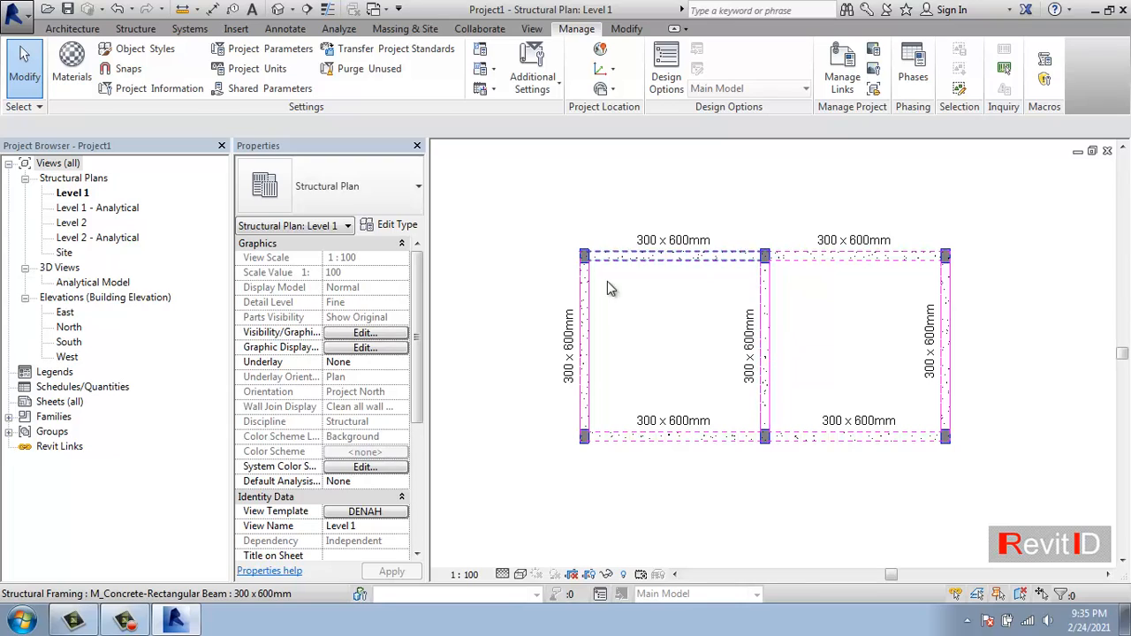
Step: Check Project1's structural wall types for the Generic - 150mm wall, without placing a wall
left_click(125, 34)
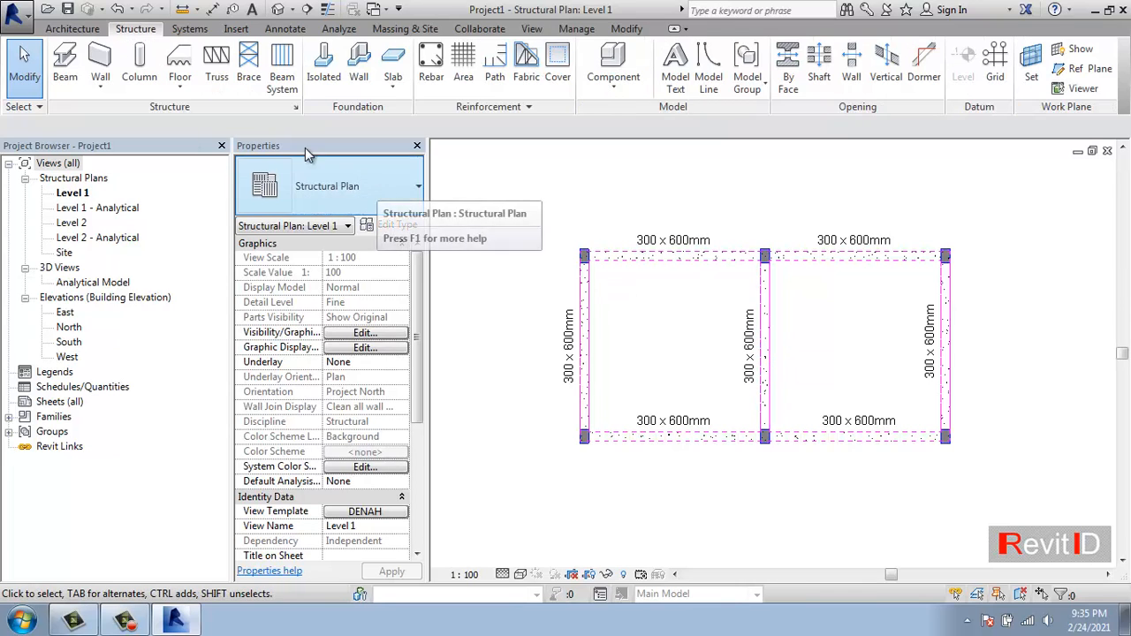
left_click(100, 64)
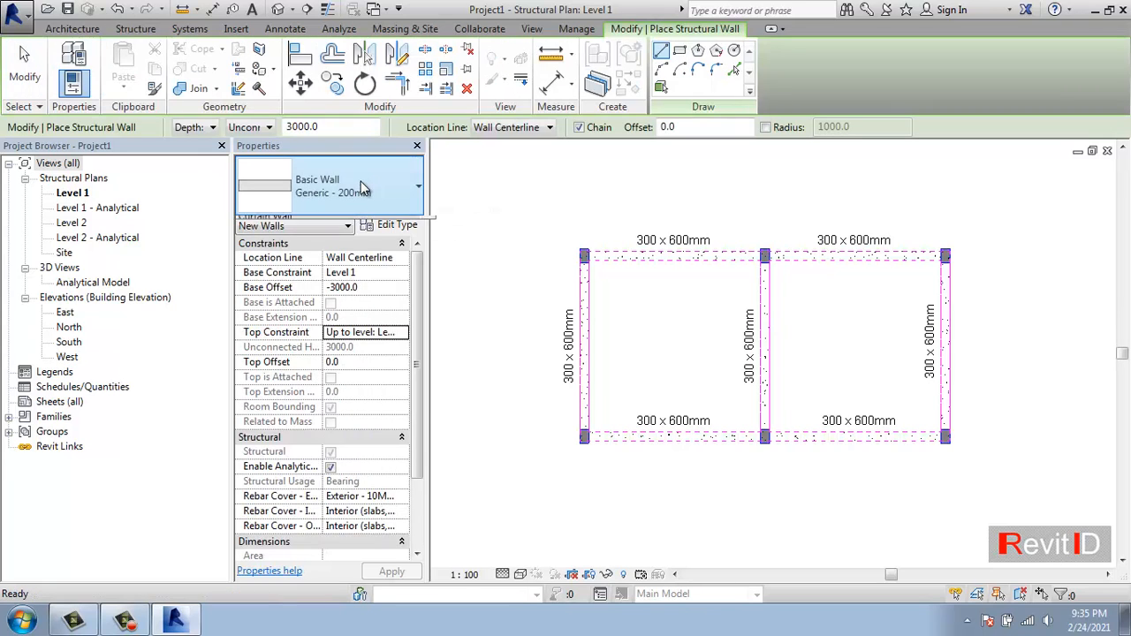
left_click(360, 188)
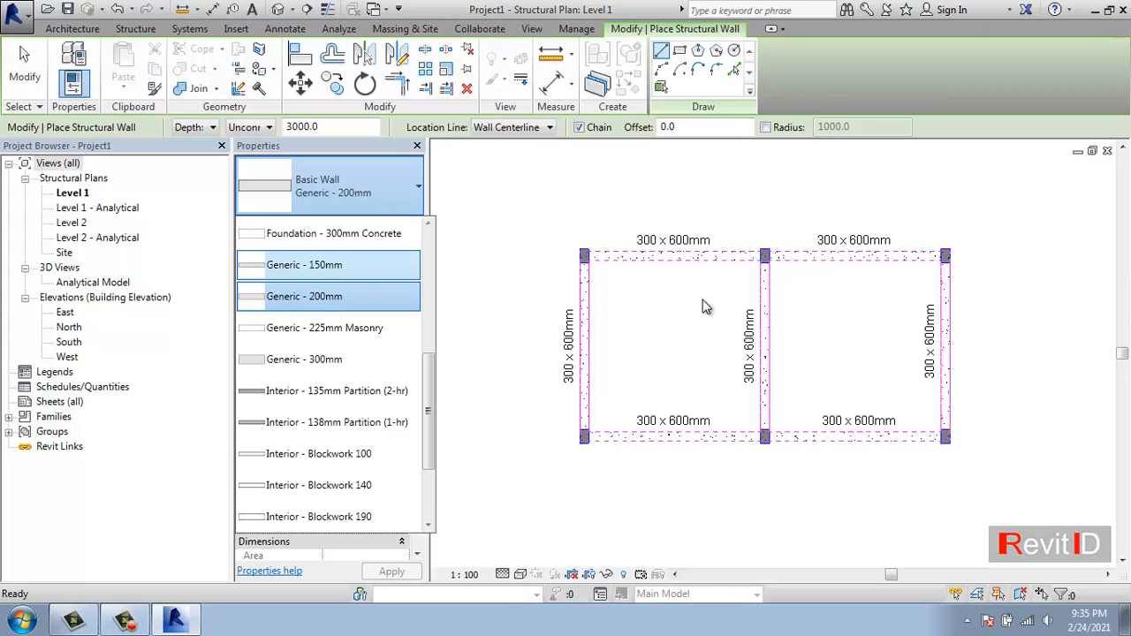
key("Escape")
key("Escape")
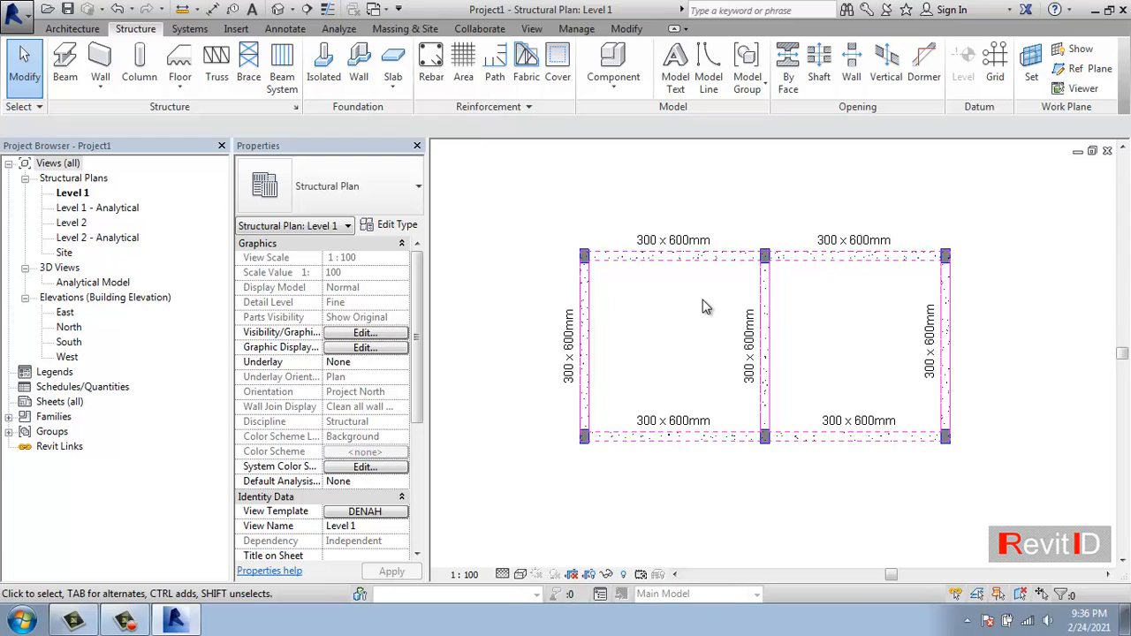
Step: Review the template files offered for a new project, without creating one
left_click(11, 16)
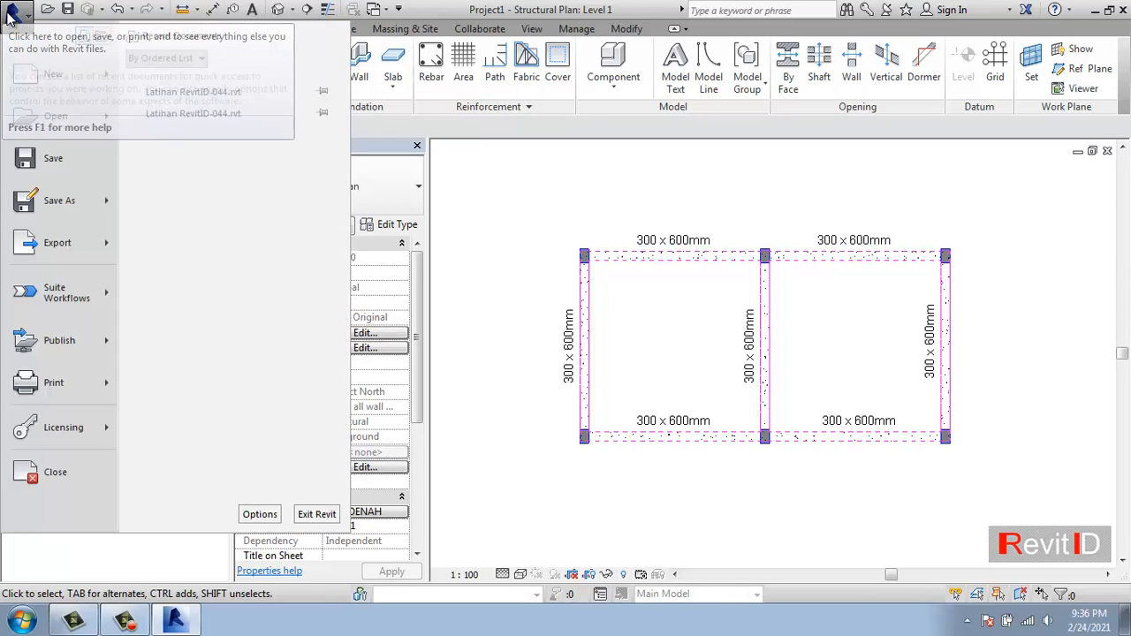
mouse_move(64, 81)
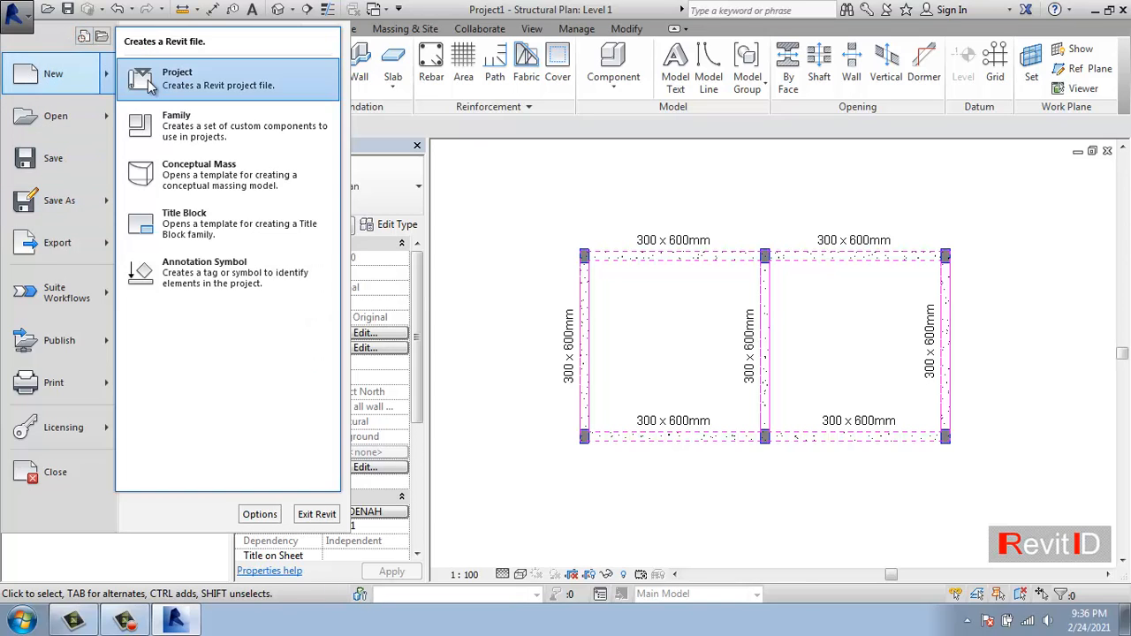
left_click(148, 80)
left_click(559, 202)
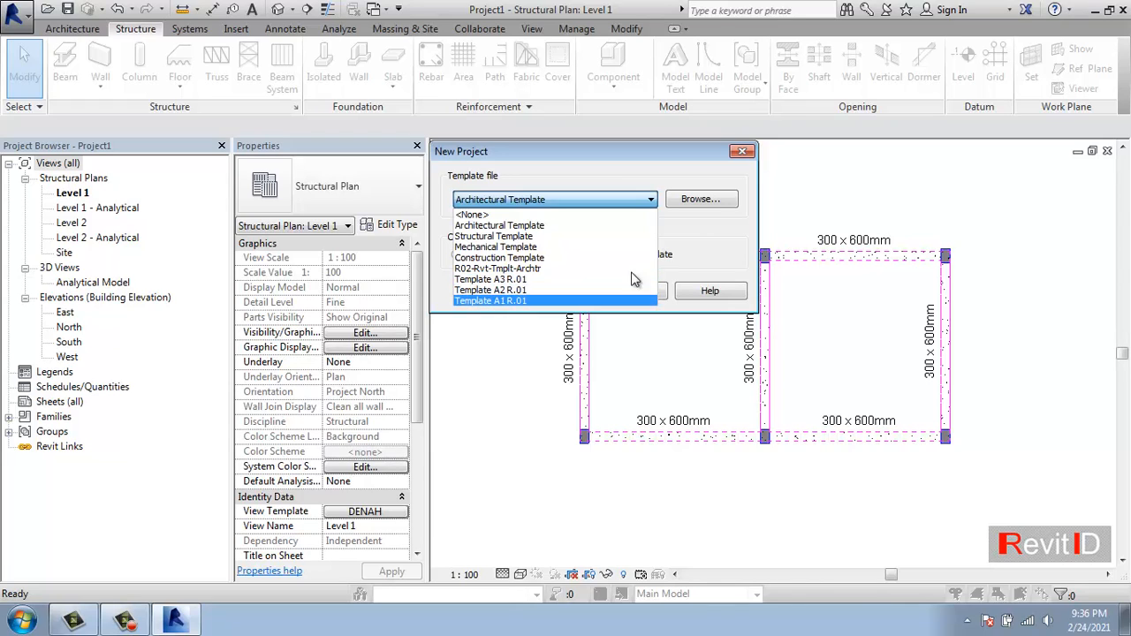
left_click(681, 245)
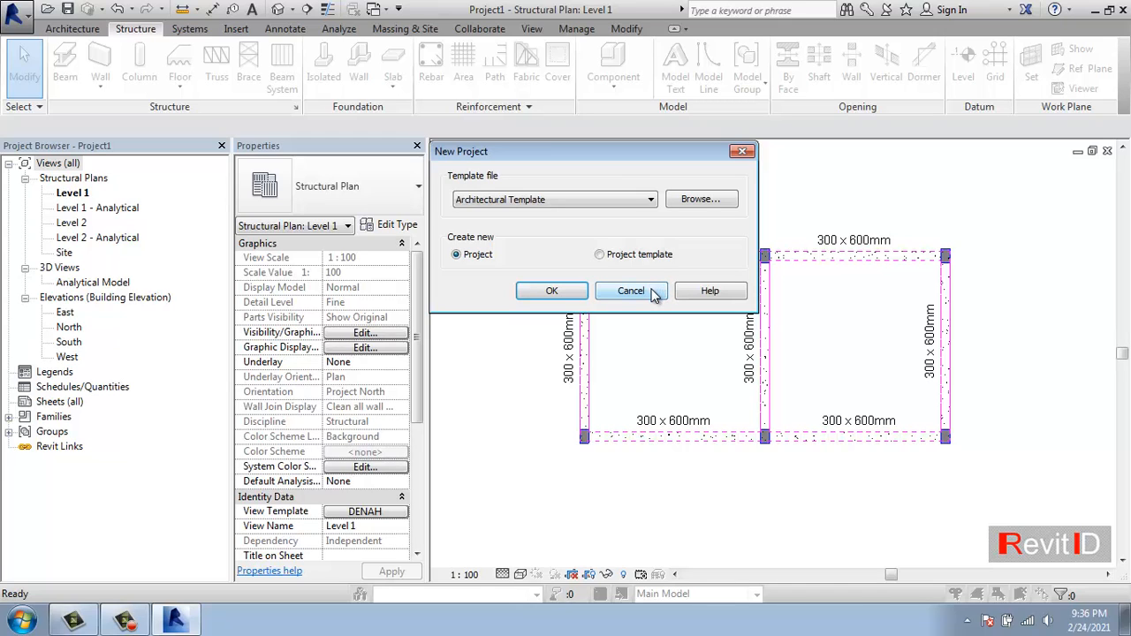
left_click(653, 294)
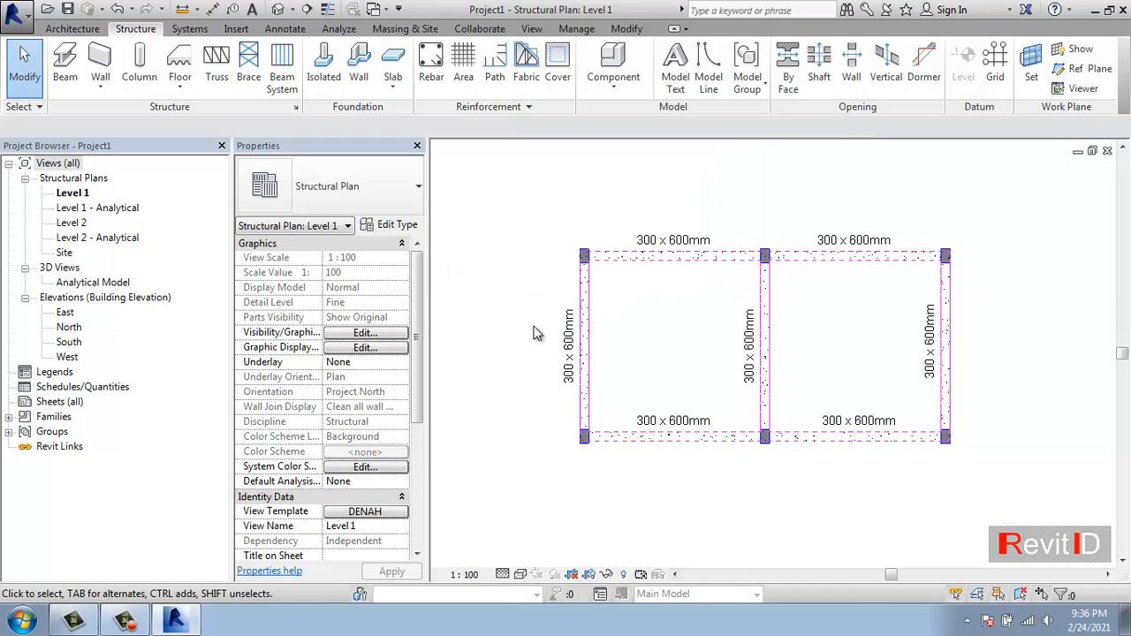